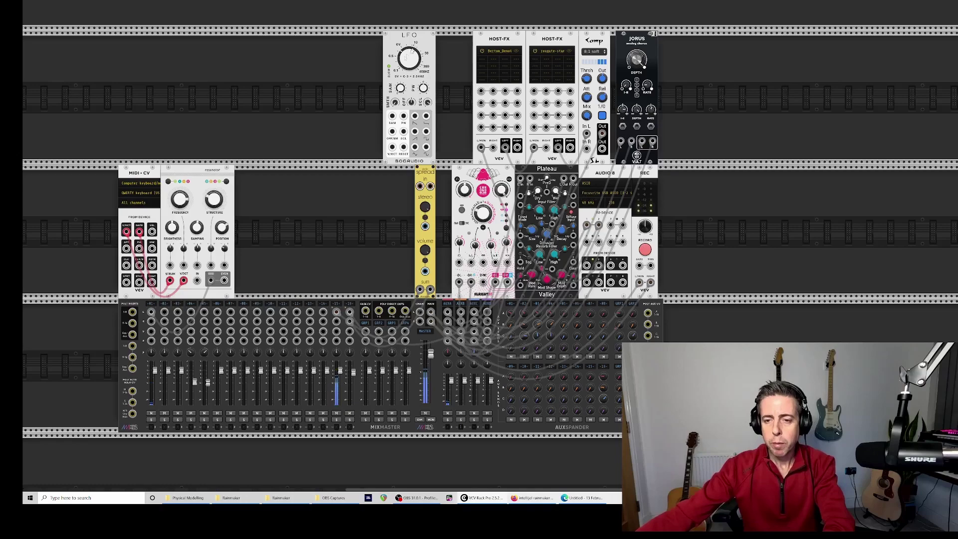
Add the Poly Delay module to the rack between the resonator and the Poly Spread
{"action": "right_click", "coordinate": [278, 188]}
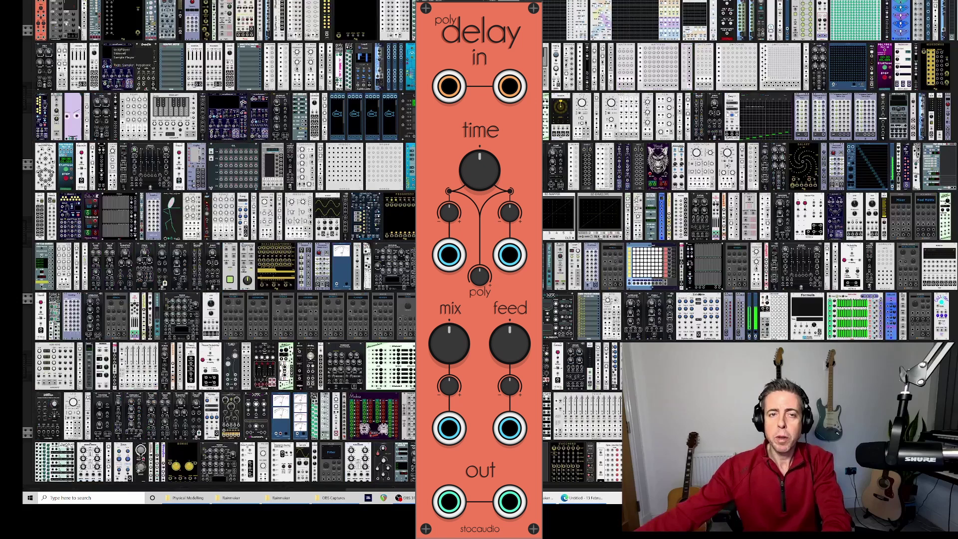
{"action": "left_click", "coordinate": [41, 4]}
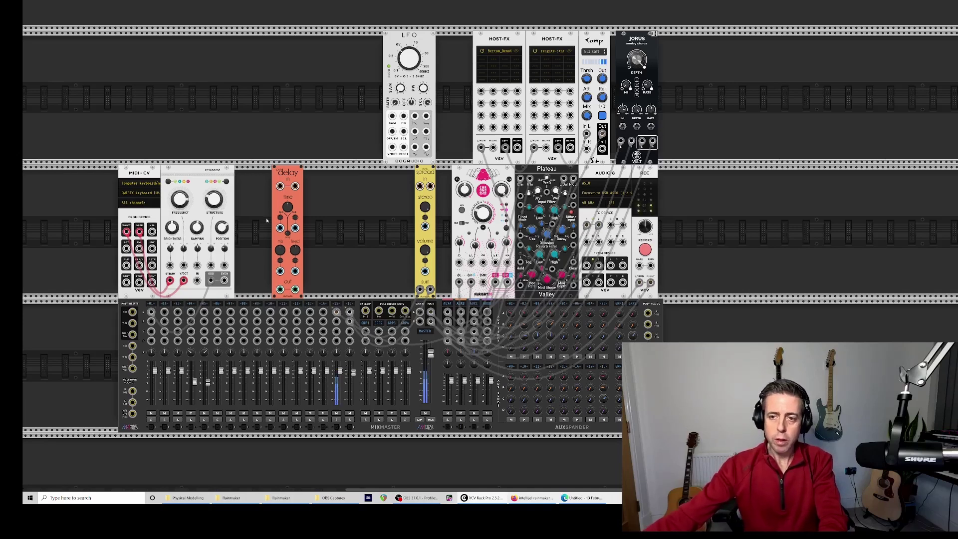
{"action": "mouse_move", "coordinate": [288, 235]}
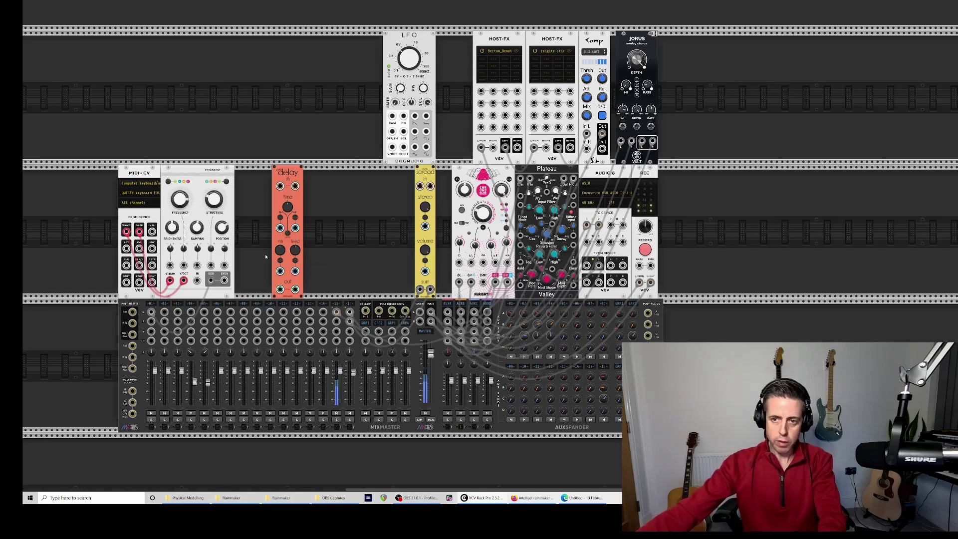
Add a Polymult module to the rack and place it between the resonator and the Poly Delay
{"action": "right_click", "coordinate": [246, 216]}
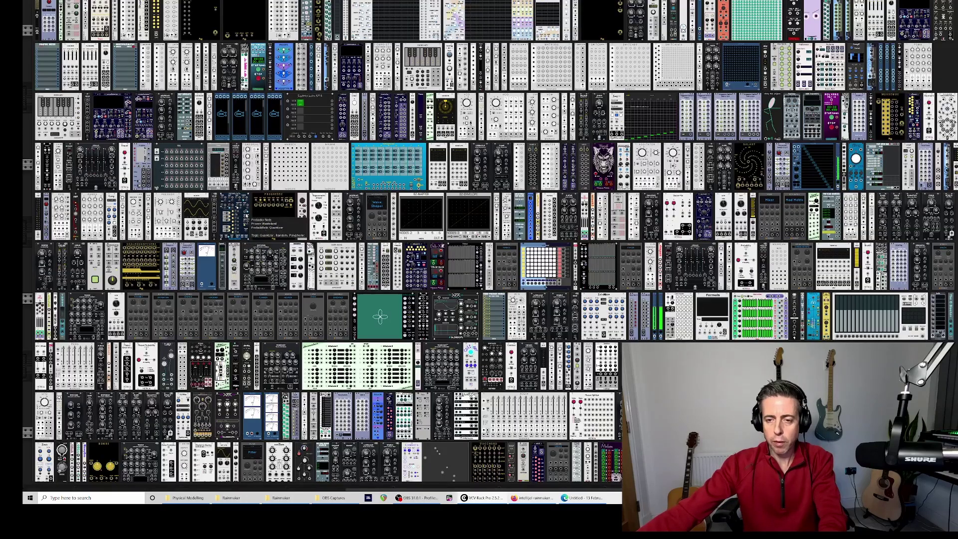
{"action": "scroll", "coordinate": [247, 217], "scroll_direction": "down", "scroll_amount": 5}
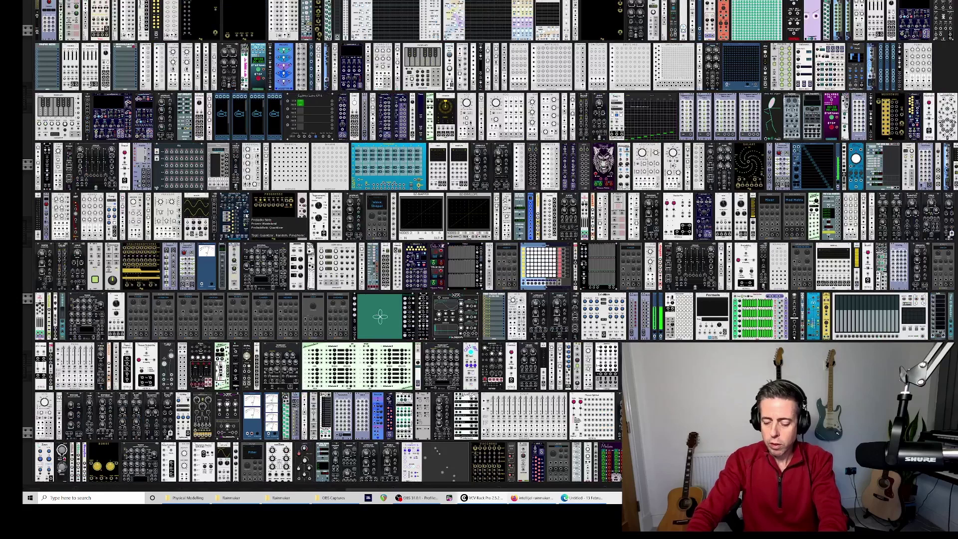
{"action": "scroll", "coordinate": [246, 215], "scroll_direction": "down", "scroll_amount": 3}
{"action": "type", "text": "oly"}
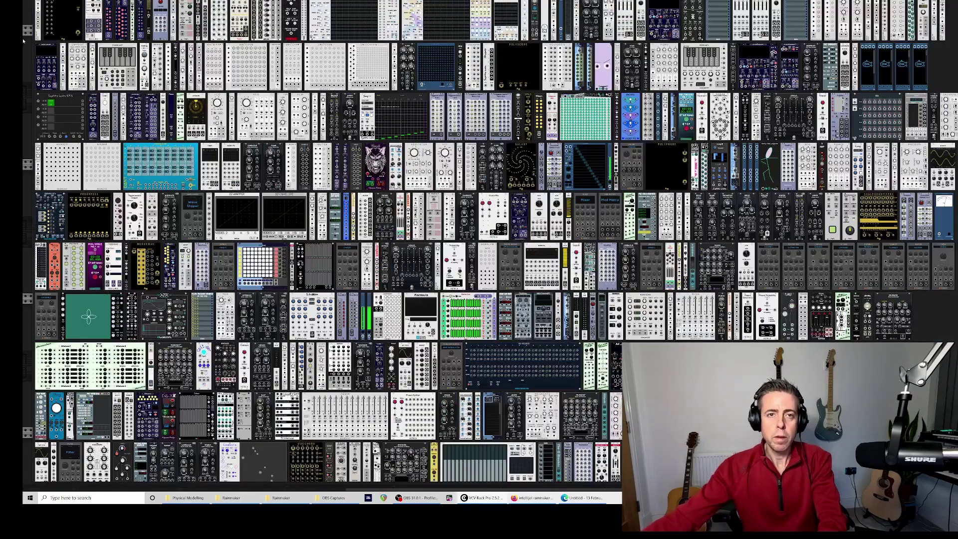
{"action": "key", "text": "Escape"}
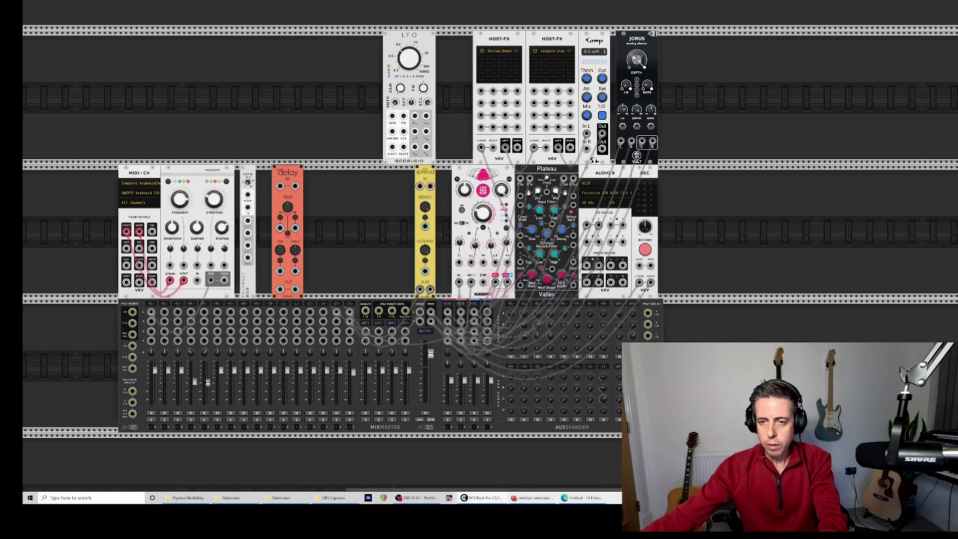
{"action": "left_click_drag", "start_coordinate": [249, 175], "coordinate": [259, 176]}
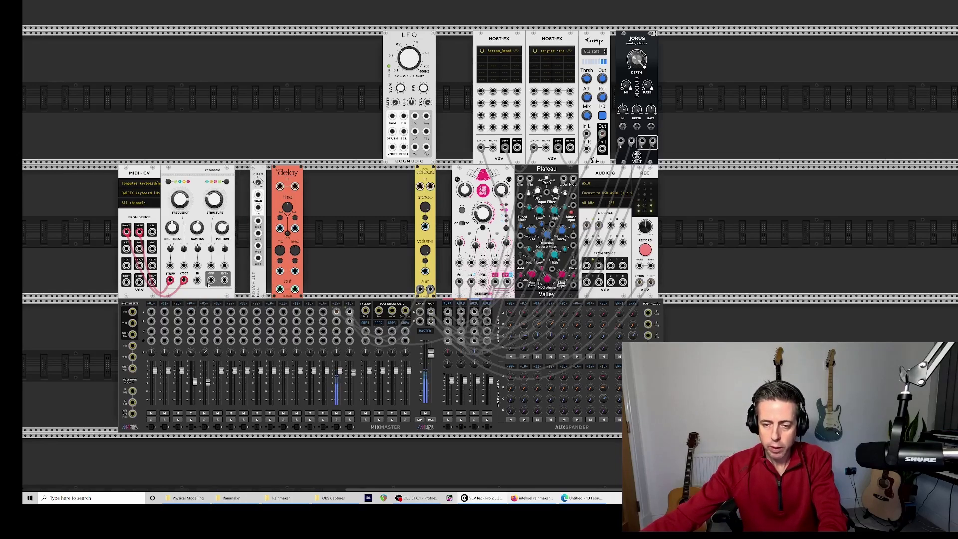
Patch the resonator's odd output through the Polymult into the Poly Delay, and the delay's output into mixer channel 1
{"action": "left_click_drag", "start_coordinate": [211, 281], "coordinate": [258, 165]}
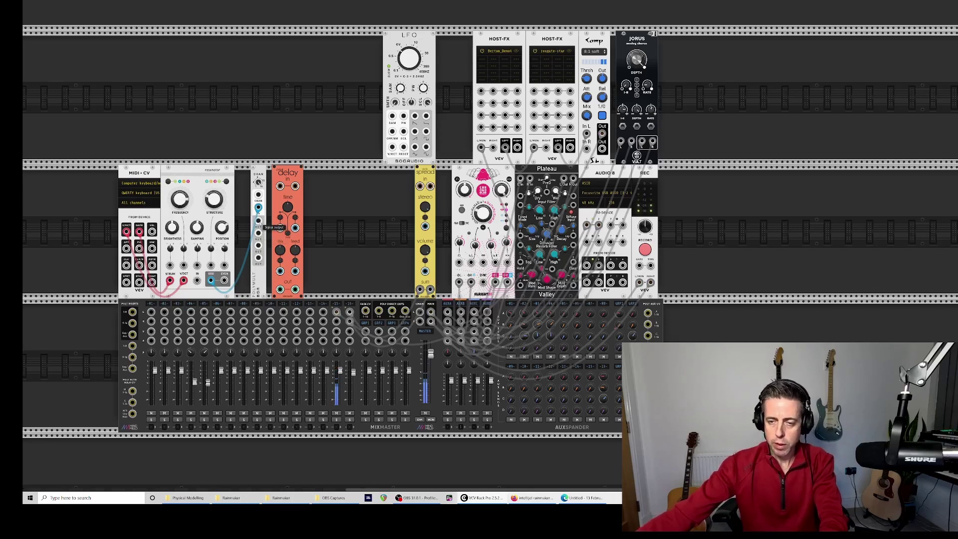
{"action": "left_click_drag", "start_coordinate": [258, 220], "coordinate": [280, 186]}
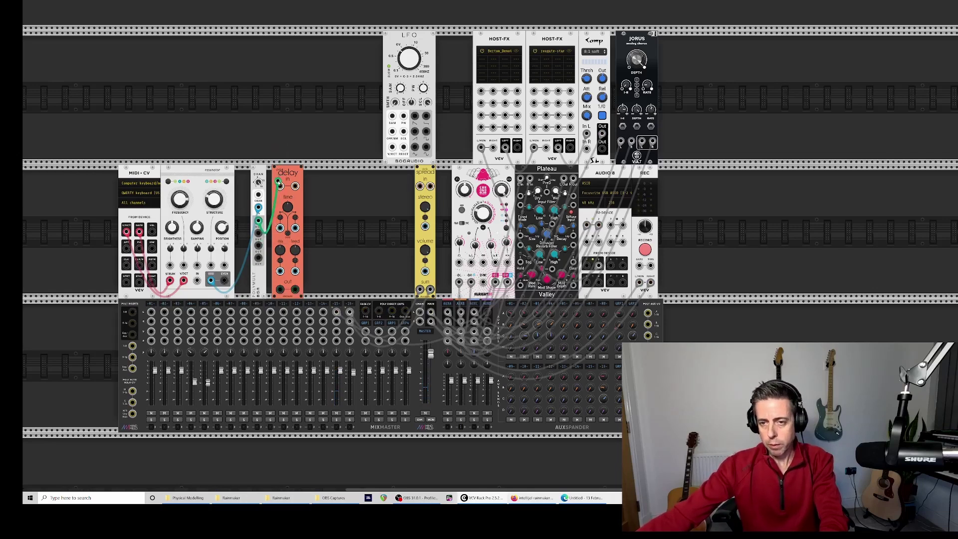
{"action": "left_click_drag", "start_coordinate": [280, 290], "coordinate": [151, 313]}
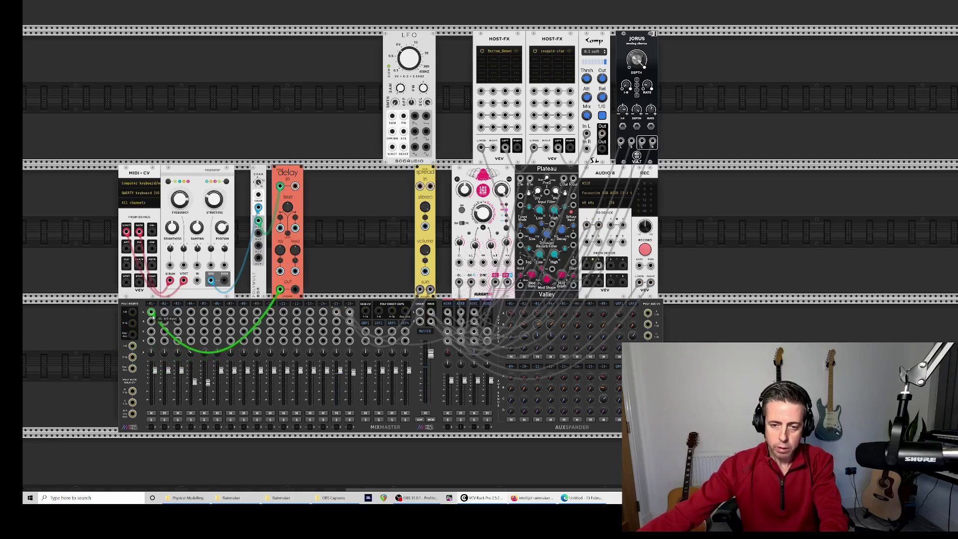
Lower the fader of mixer channel 1 and raise the Poly Delay's feedback
{"action": "left_click_drag", "start_coordinate": [155, 370], "coordinate": [155, 373]}
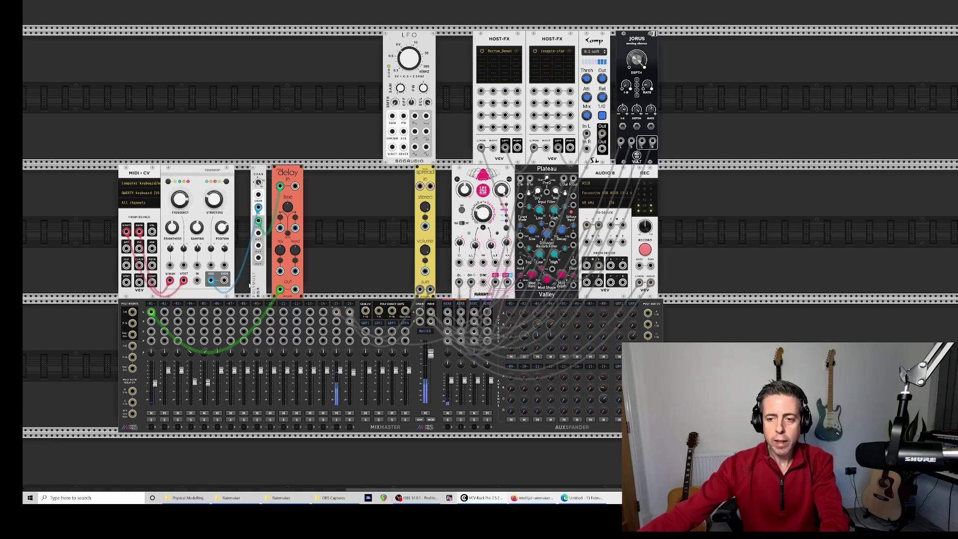
{"action": "left_click_drag", "start_coordinate": [295, 249], "coordinate": [295, 241]}
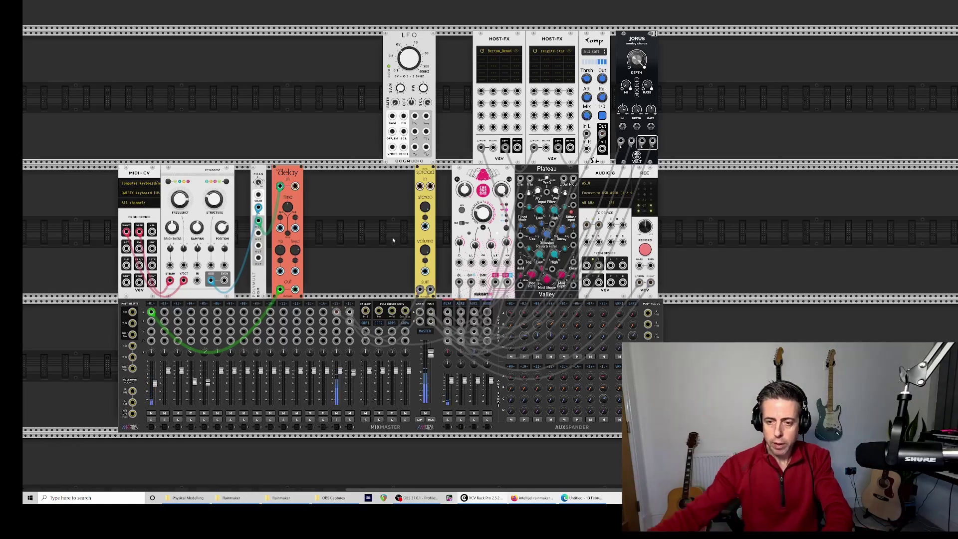
Move the delay's output cable from mixer channel 1 to the Poly Spread input, and increase the delay time
{"action": "left_click_drag", "start_coordinate": [151, 312], "coordinate": [420, 187]}
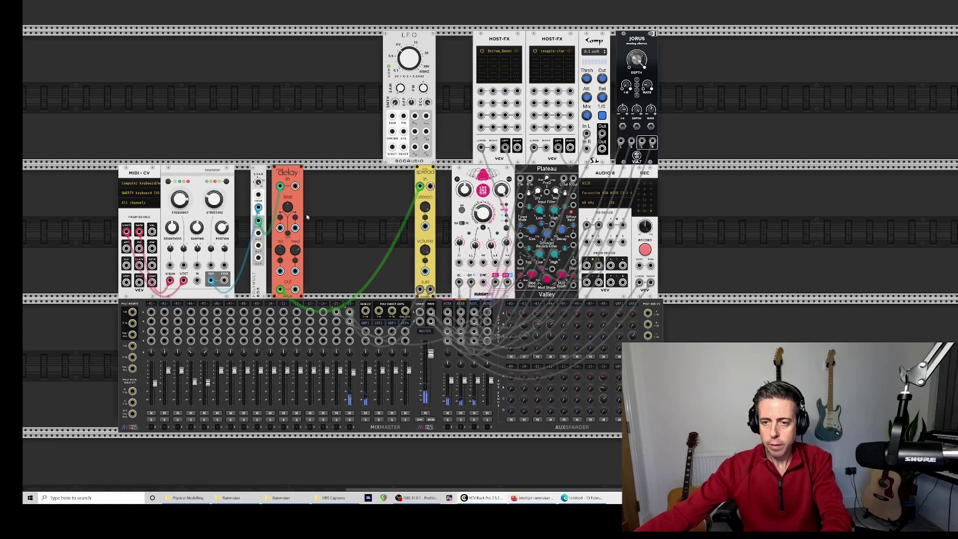
{"action": "mouse_move", "coordinate": [292, 212]}
{"action": "left_click_drag", "start_coordinate": [288, 206], "coordinate": [288, 195]}
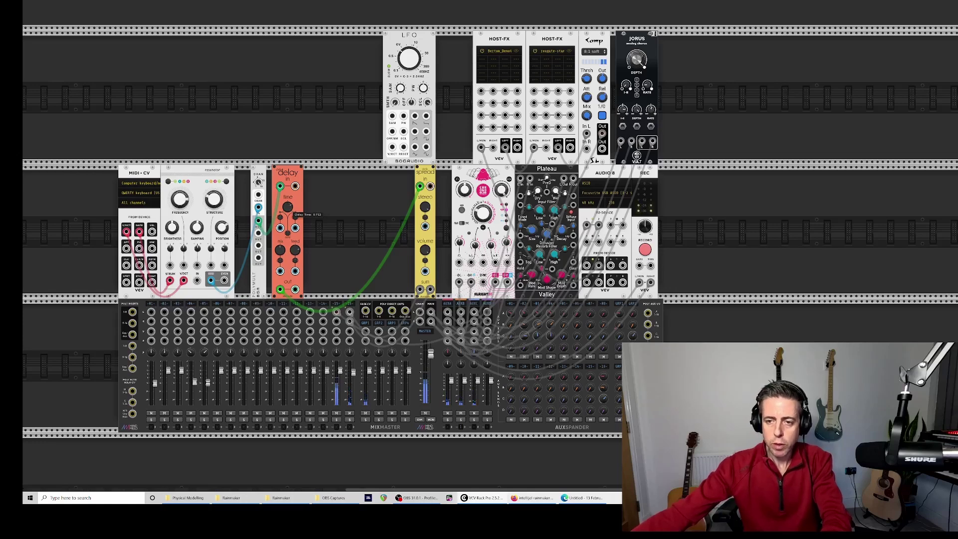
{"action": "mouse_move", "coordinate": [291, 213]}
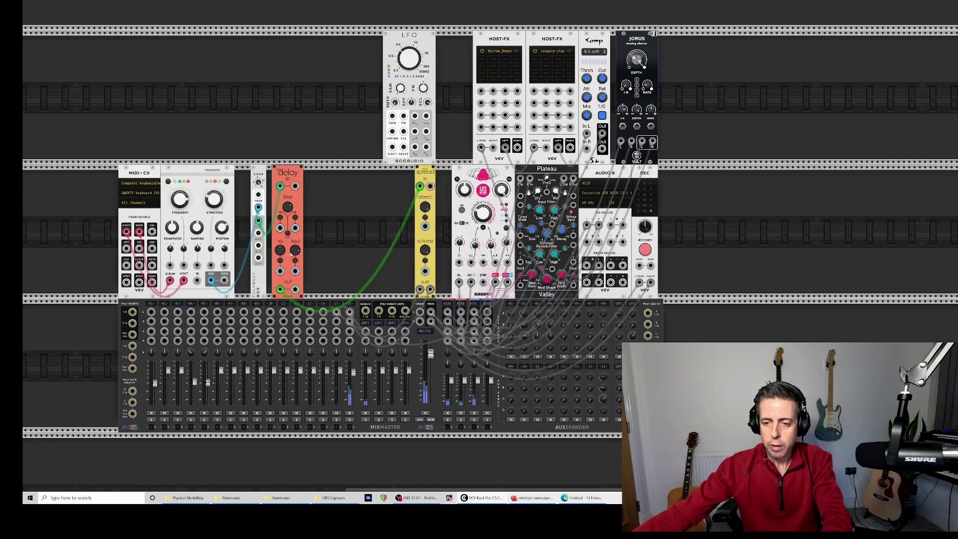
{"action": "mouse_move", "coordinate": [300, 258]}
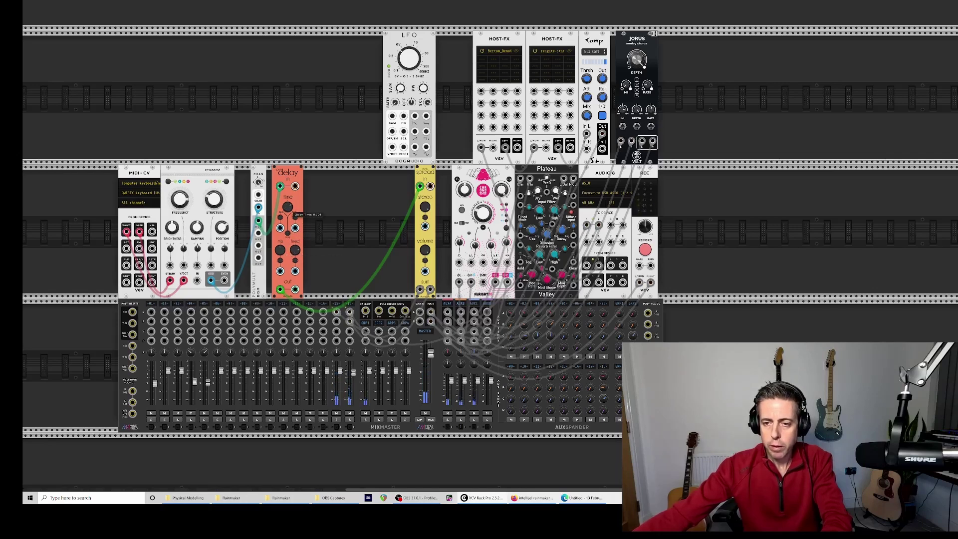
{"action": "mouse_move", "coordinate": [287, 233]}
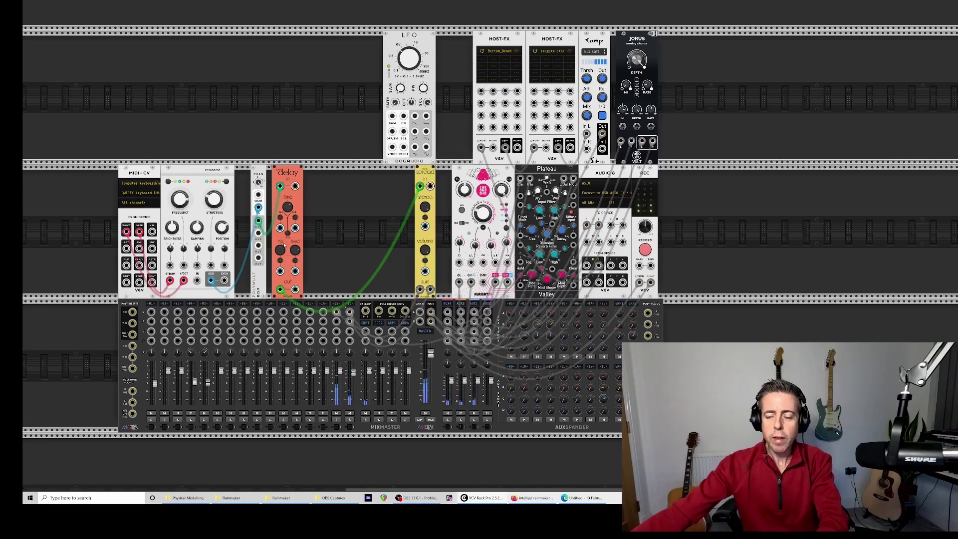
Add the Liquid Filter module directly after the Poly Delay
{"action": "right_click", "coordinate": [317, 199]}
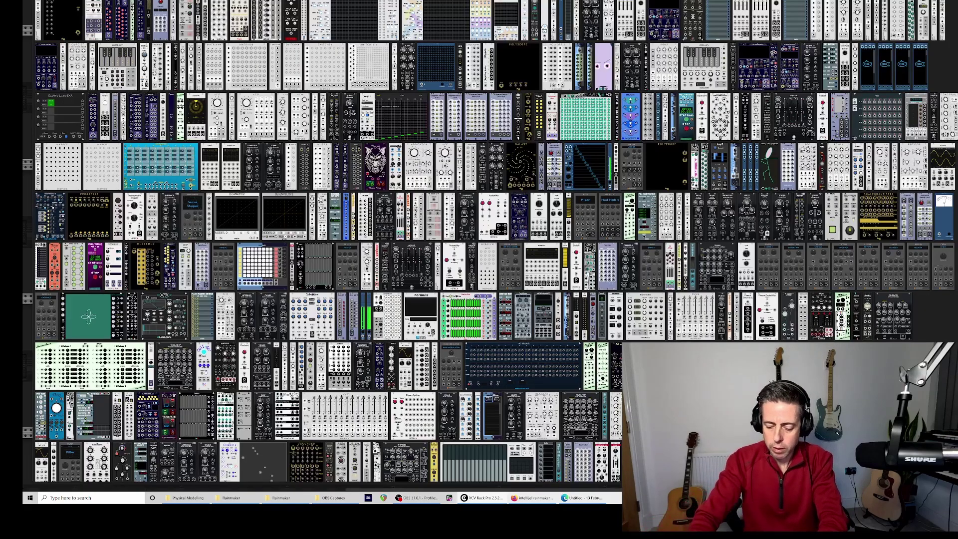
{"action": "key", "text": "Escape"}
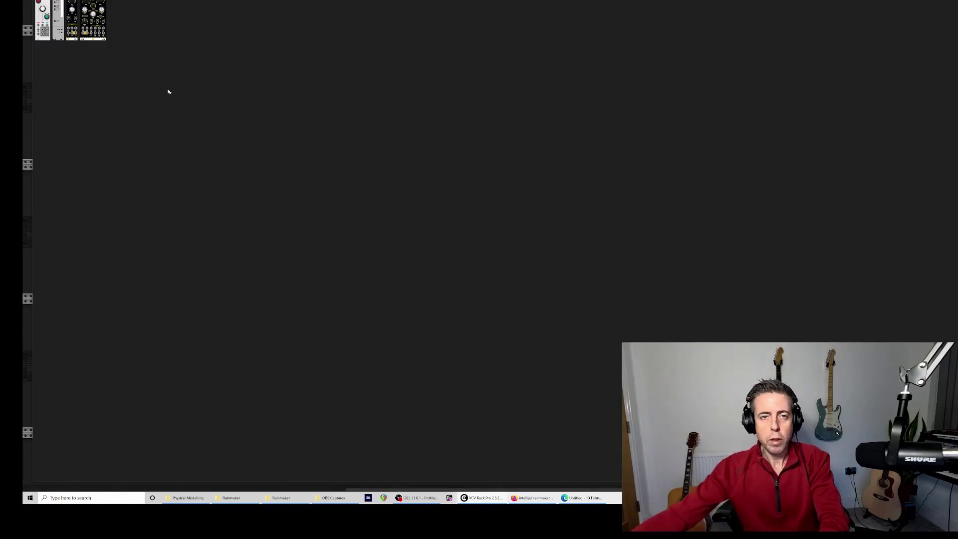
{"action": "left_click", "coordinate": [41, 9]}
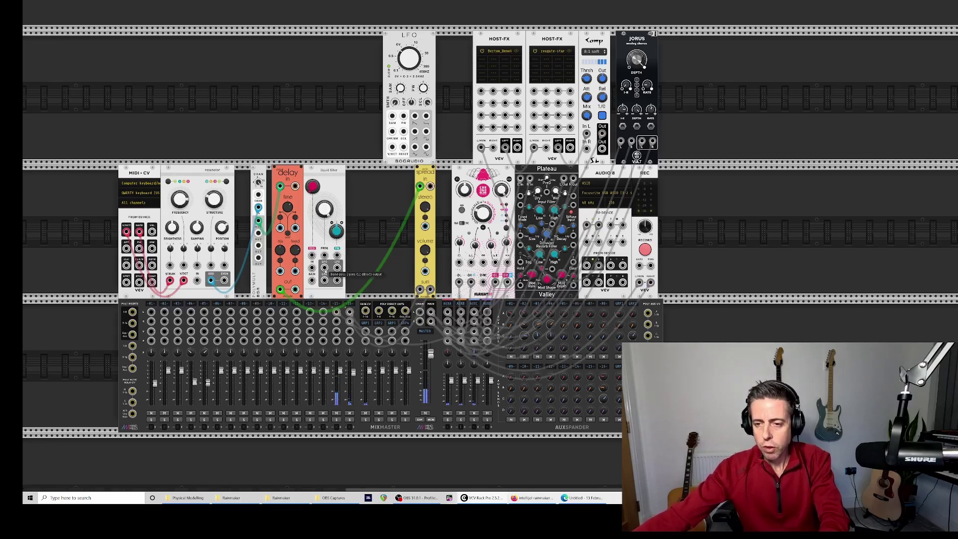
Insert the Liquid Filter into the signal path: delay output to filter input, BP2 output to the Poly Spread input
{"action": "left_click_drag", "start_coordinate": [421, 186], "coordinate": [312, 269]}
{"action": "key", "text": "ctrl+equal"}
{"action": "key", "text": "ctrl+equal"}
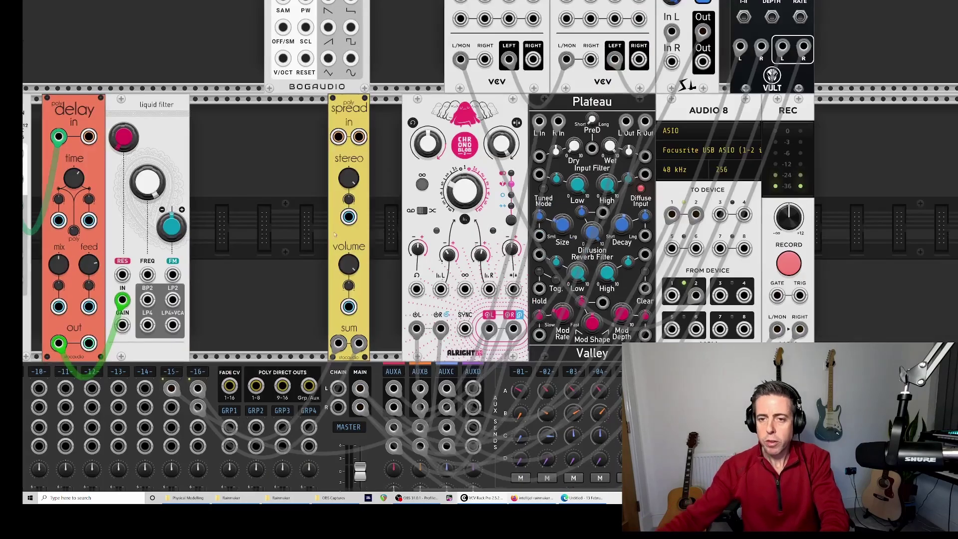
{"action": "left_click_drag", "start_coordinate": [168, 44], "coordinate": [489, 0]}
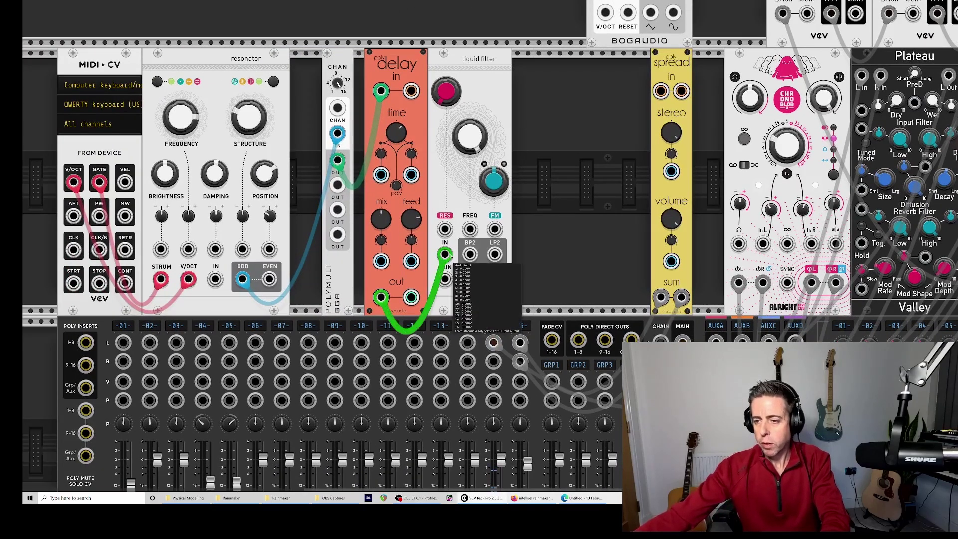
{"action": "left_click_drag", "start_coordinate": [470, 255], "coordinate": [661, 91]}
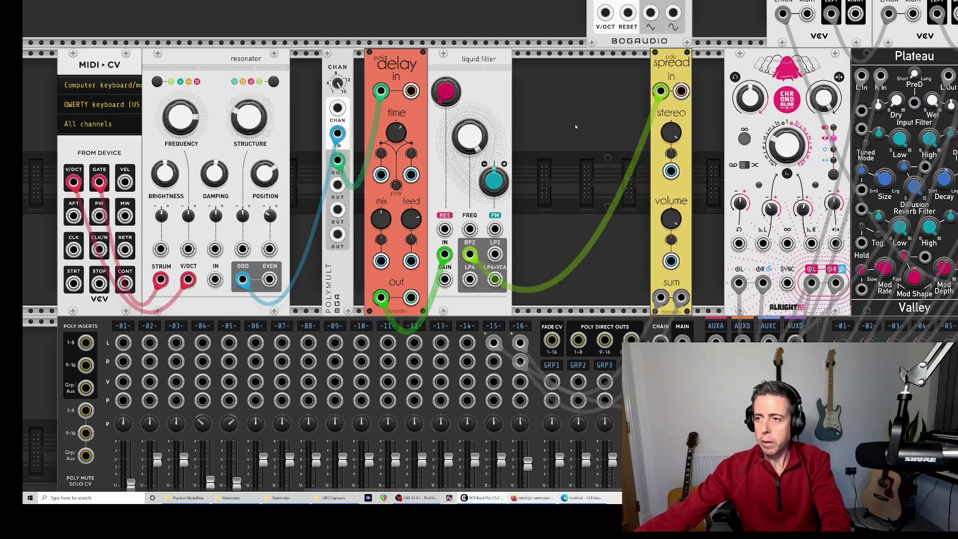
Add a Polycon16 module next to the Liquid Filter and shift the Poly Spread slightly away from it
{"action": "right_click", "coordinate": [529, 122]}
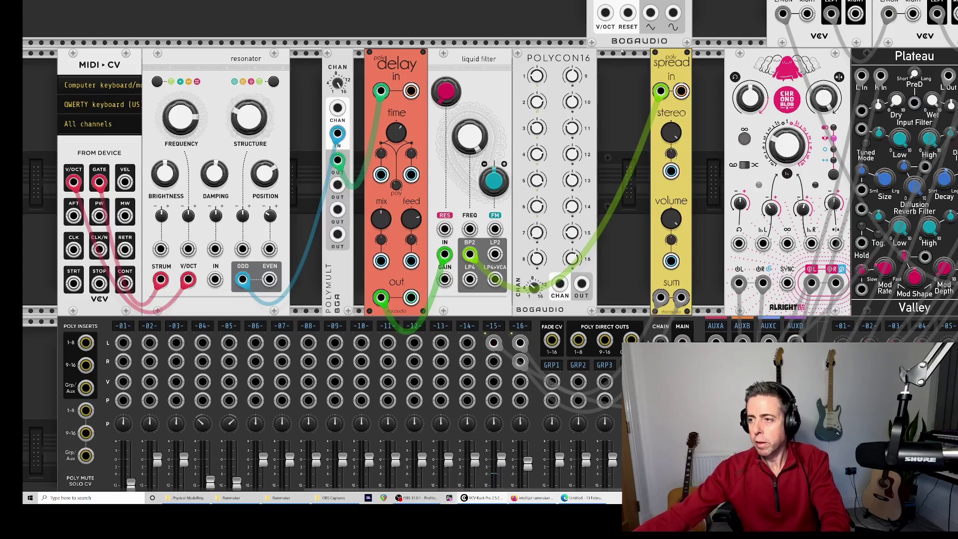
{"action": "left_click_drag", "start_coordinate": [661, 70], "coordinate": [672, 69]}
Add a Polyscope between the filter and Polycon16, and patch the Polycon16 output into its CV input
{"action": "right_click", "coordinate": [635, 92]}
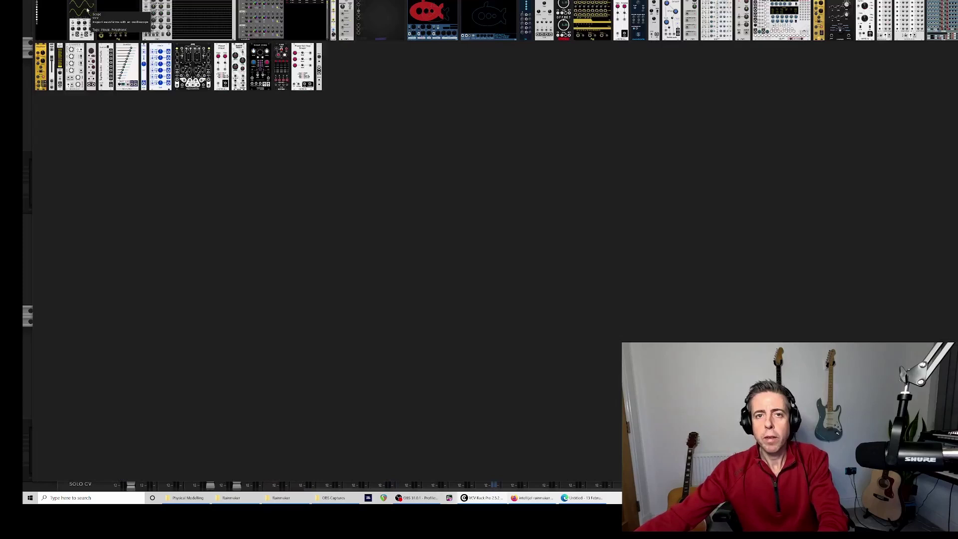
{"action": "left_click", "coordinate": [108, 11]}
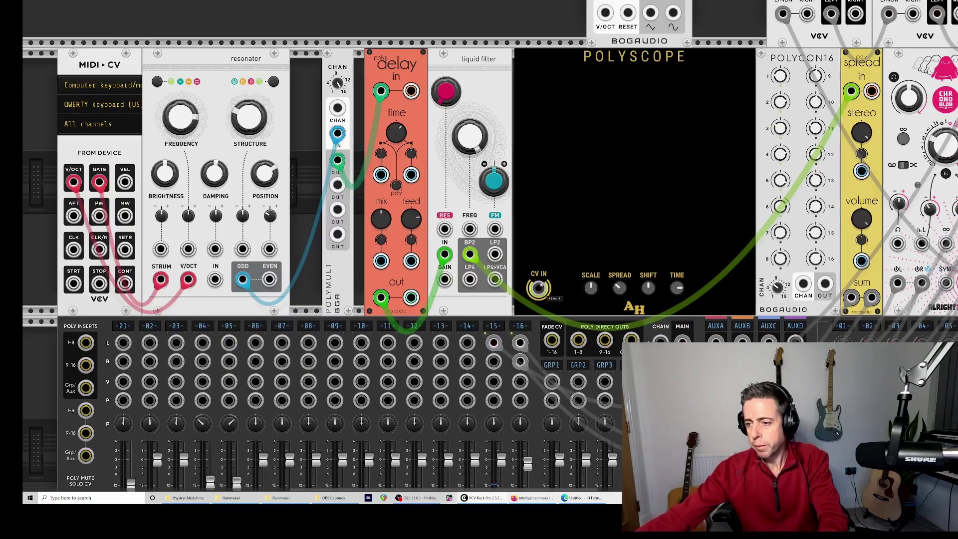
{"action": "mouse_move", "coordinate": [540, 288]}
{"action": "left_mouse_down"}
{"action": "mouse_move", "coordinate": [571, 98]}
{"action": "mouse_move", "coordinate": [477, 95]}
{"action": "mouse_move", "coordinate": [796, 88]}
{"action": "mouse_move", "coordinate": [783, 277]}
{"action": "mouse_move", "coordinate": [826, 284]}
{"action": "left_mouse_up"}
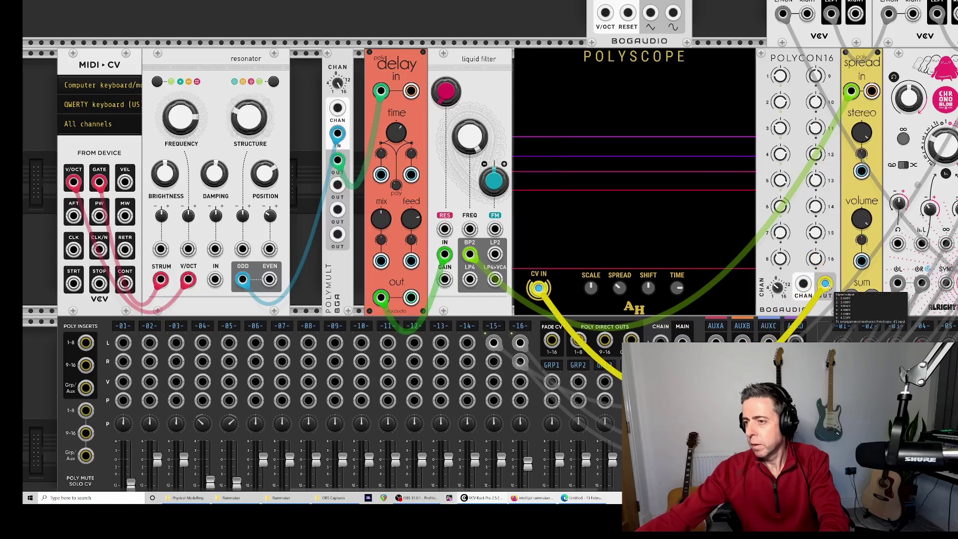
Adjust the Polyscope's scale and spread, and raise the number of channels on the Polycon16
{"action": "mouse_move", "coordinate": [816, 217]}
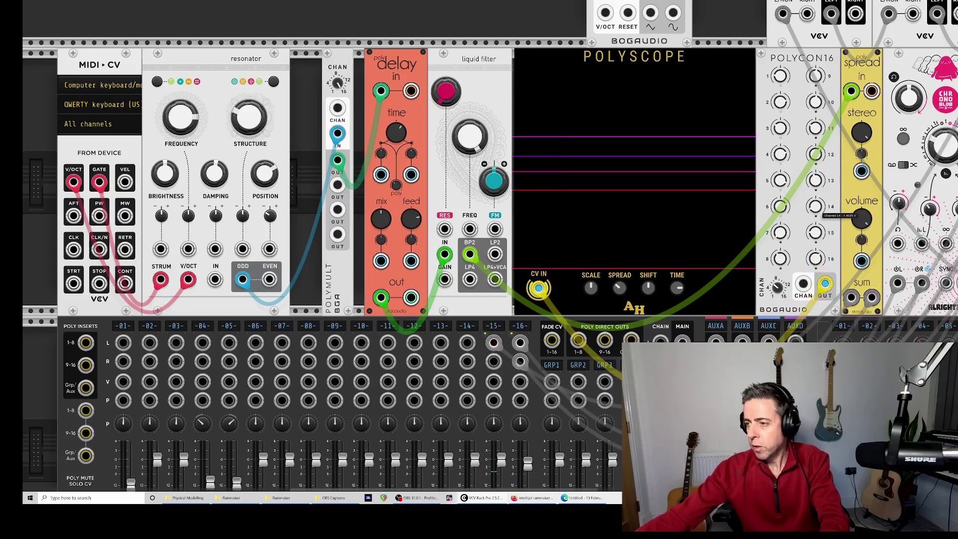
{"action": "mouse_move", "coordinate": [648, 288]}
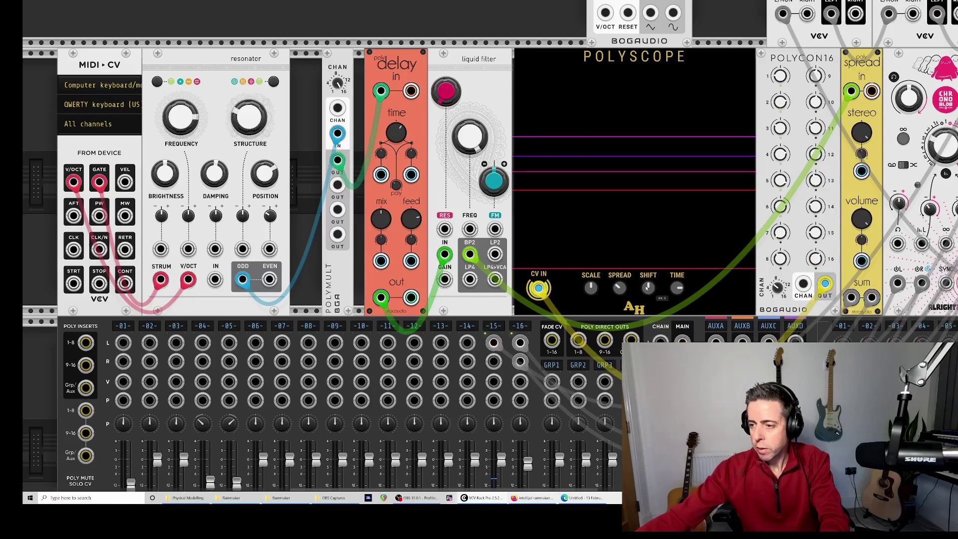
{"action": "left_click_drag", "start_coordinate": [619, 289], "coordinate": [591, 349]}
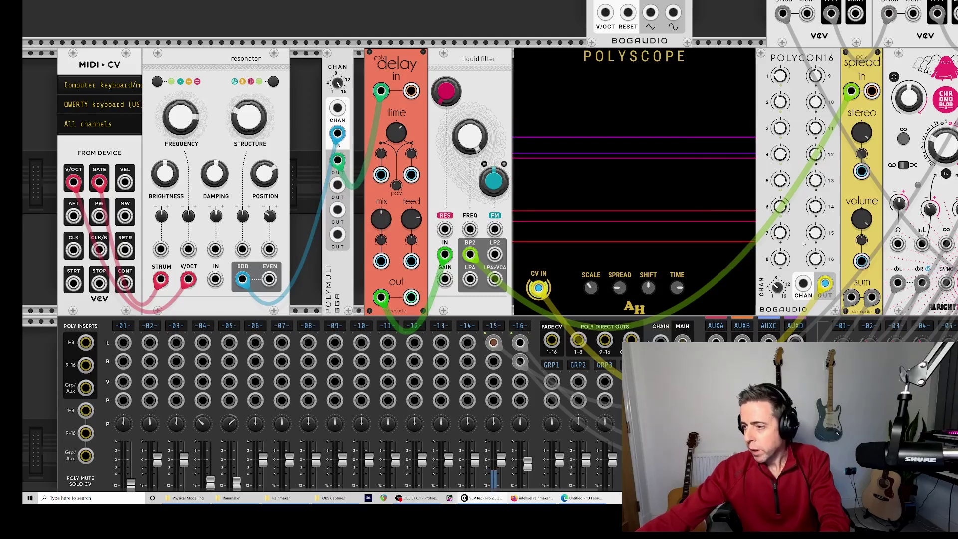
{"action": "left_click_drag", "start_coordinate": [776, 287], "coordinate": [778, 235]}
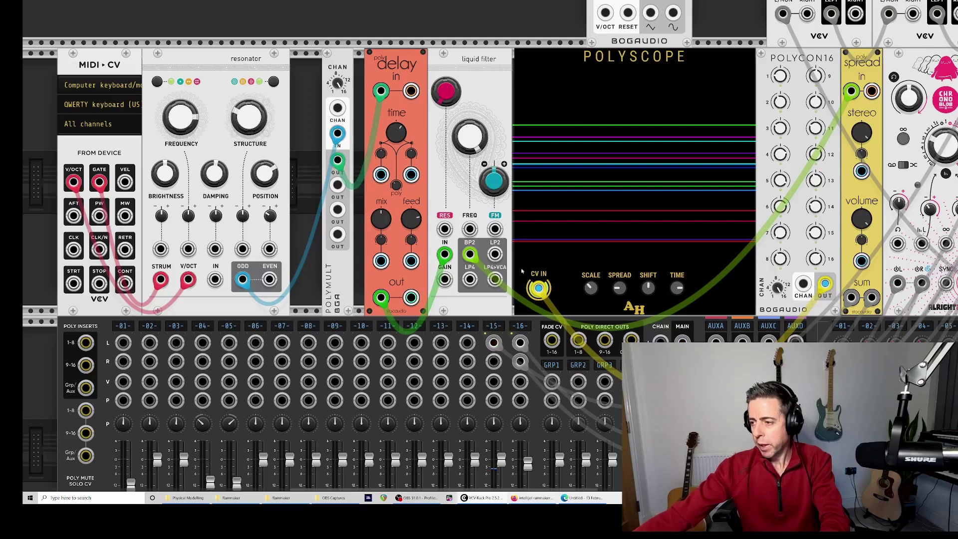
Patch the Polycon16 output into the Liquid Filter's frequency input and raise the filter's resonance
{"action": "left_click_drag", "start_coordinate": [470, 229], "coordinate": [826, 284]}
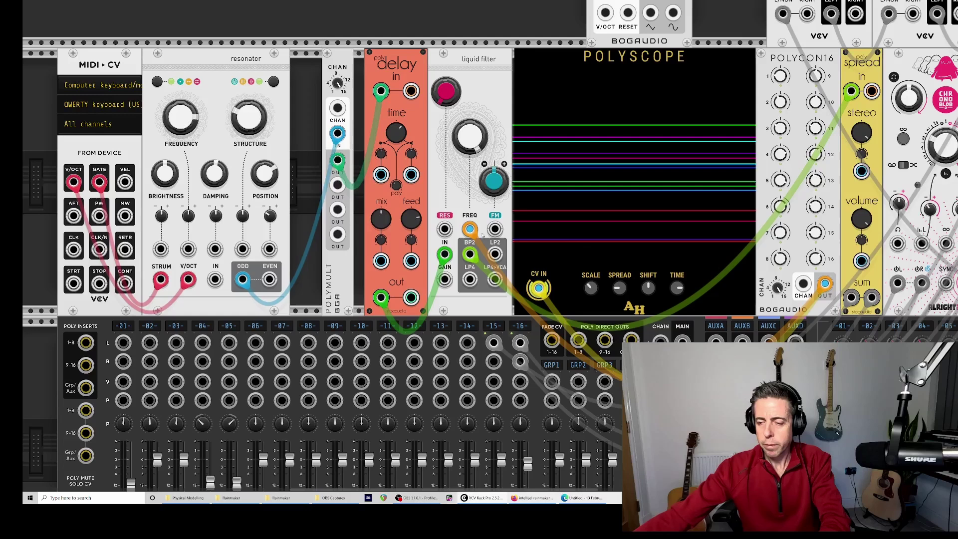
{"action": "left_click_drag", "start_coordinate": [452, 86], "coordinate": [452, 15]}
{"action": "left_click_drag", "start_coordinate": [446, 90], "coordinate": [446, 85]}
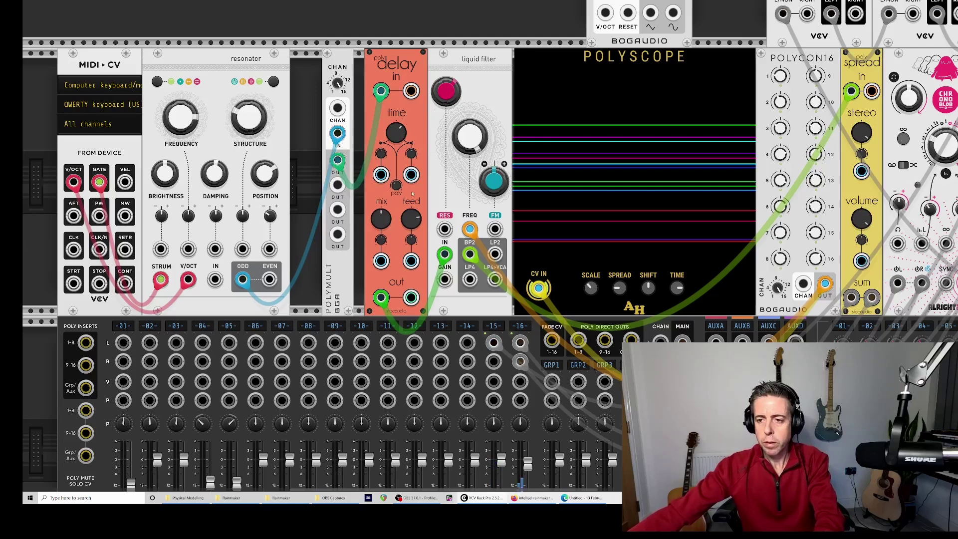
{"action": "mouse_move", "coordinate": [380, 218]}
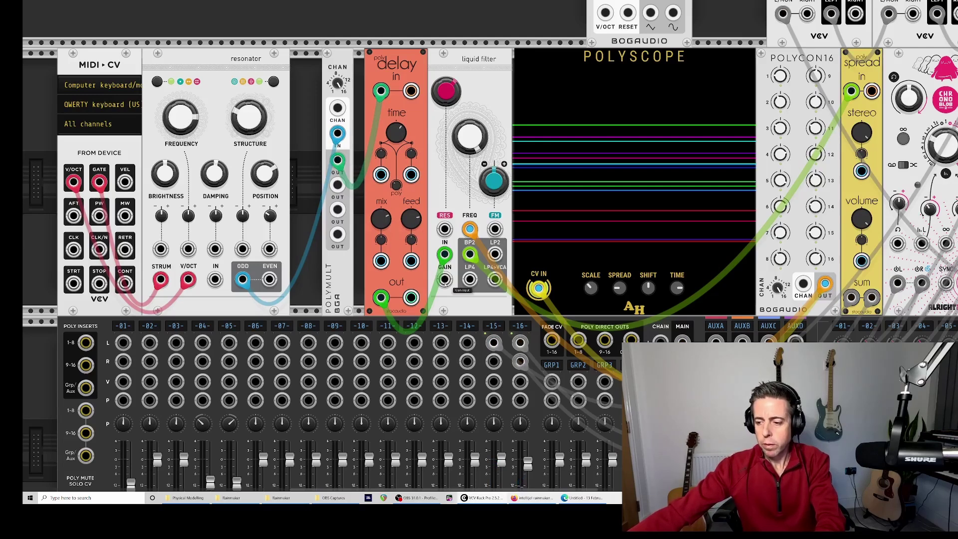
Raise the mixer's channel 16 fader slightly and increase the channel 12 value on the Polycon16
{"action": "scroll", "coordinate": [462, 291], "scroll_direction": "down", "scroll_amount": 1}
{"action": "left_click_drag", "start_coordinate": [530, 441], "coordinate": [530, 435]}
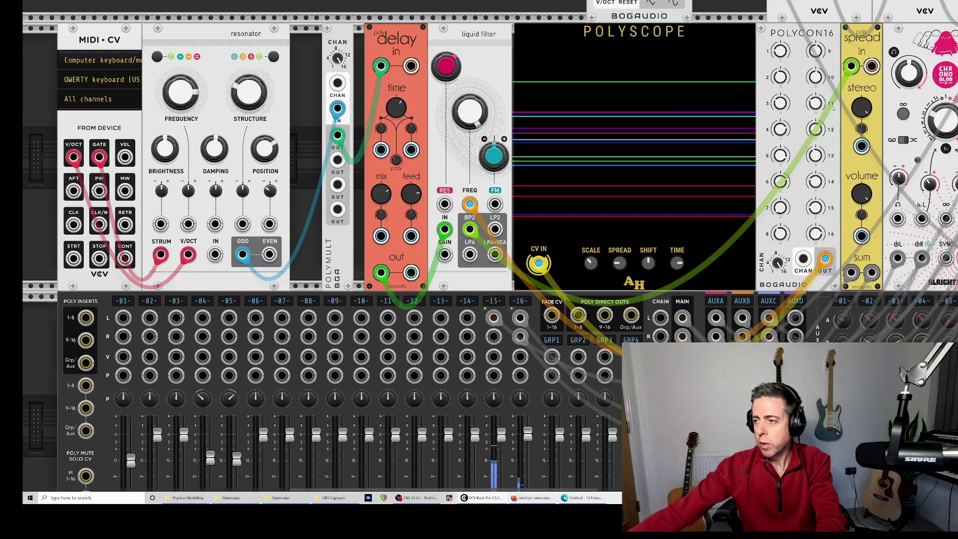
{"action": "mouse_move", "coordinate": [816, 129]}
{"action": "left_mouse_down"}
{"action": "mouse_move", "coordinate": [815, 57]}
{"action": "mouse_move", "coordinate": [816, 70]}
{"action": "left_mouse_up"}
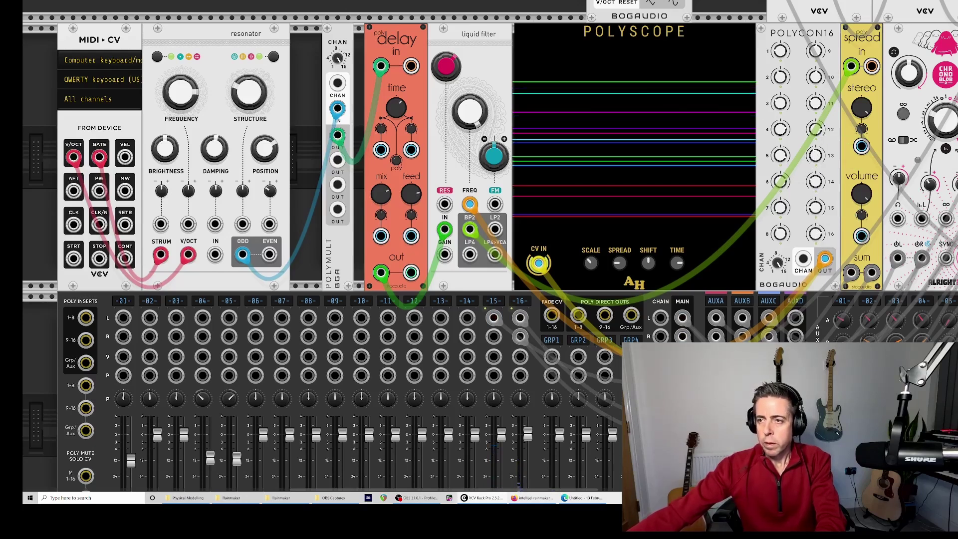
Move the MIDI-CV, Resonator and Polymult modules away from the delay together and add a Blamsoft XFX F-35 in the gap
{"action": "left_click_drag", "start_coordinate": [354, 52], "coordinate": [84, 91]}
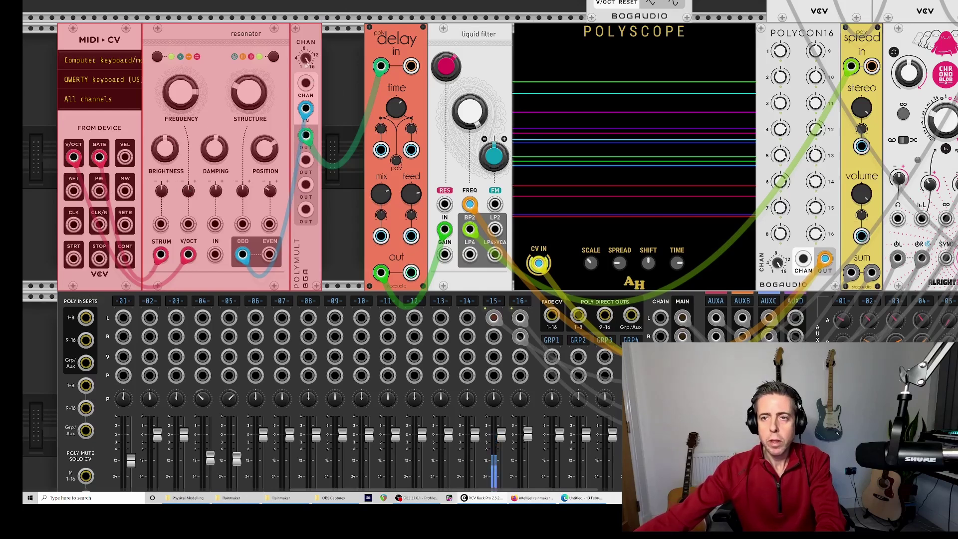
{"action": "left_click_drag", "start_coordinate": [308, 43], "coordinate": [212, 46]}
{"action": "right_click", "coordinate": [312, 76]}
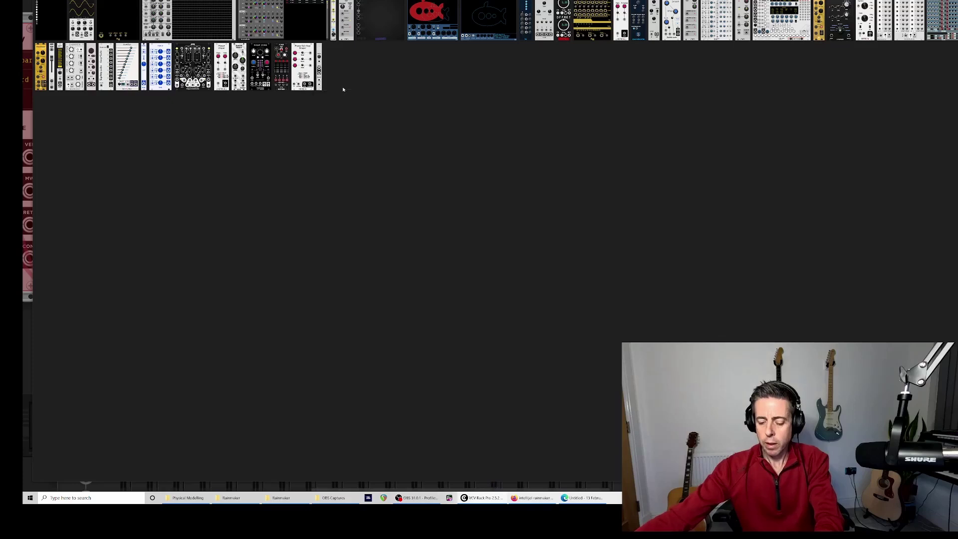
{"action": "type", "text": "mixx"}
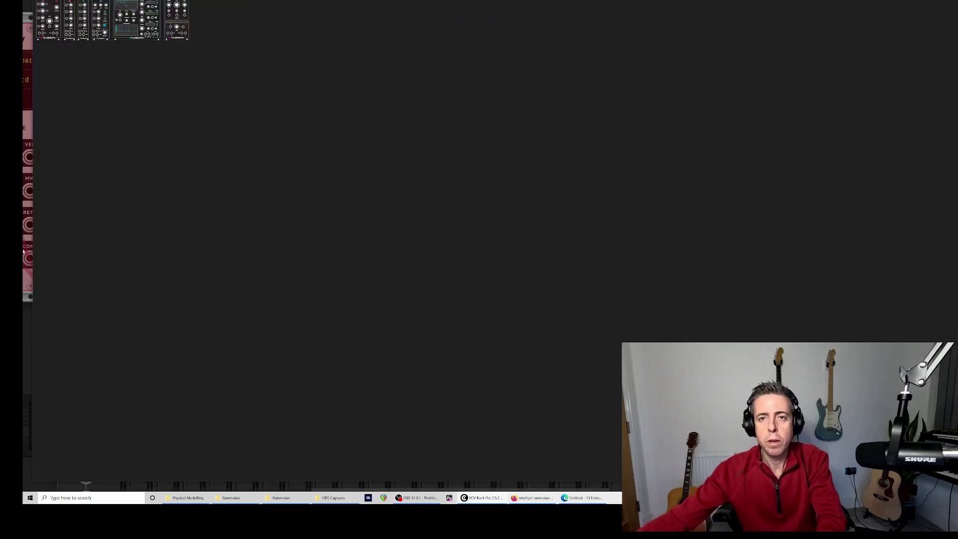
{"action": "left_click", "coordinate": [175, 19]}
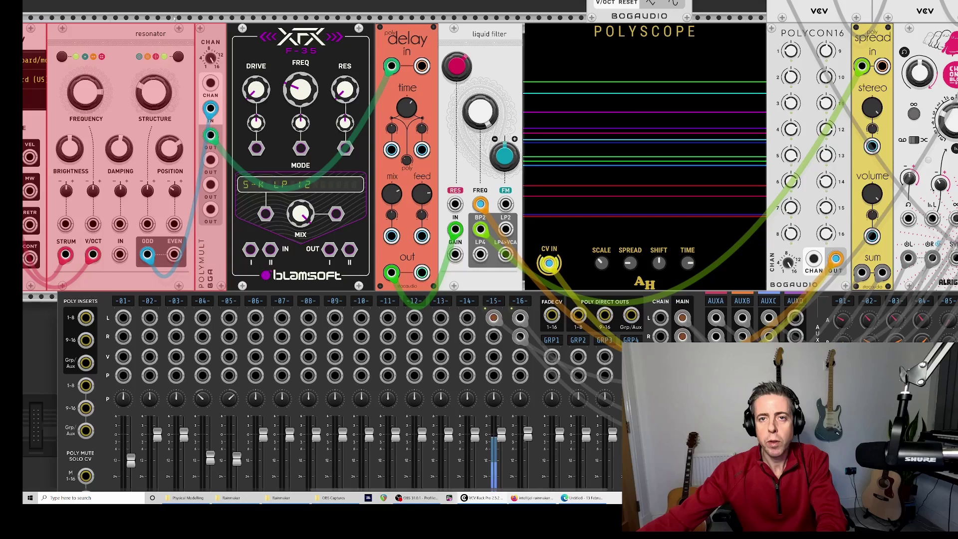
Set the F-35's filter mode to Comb - and clear the module selection
{"action": "left_click", "coordinate": [284, 184]}
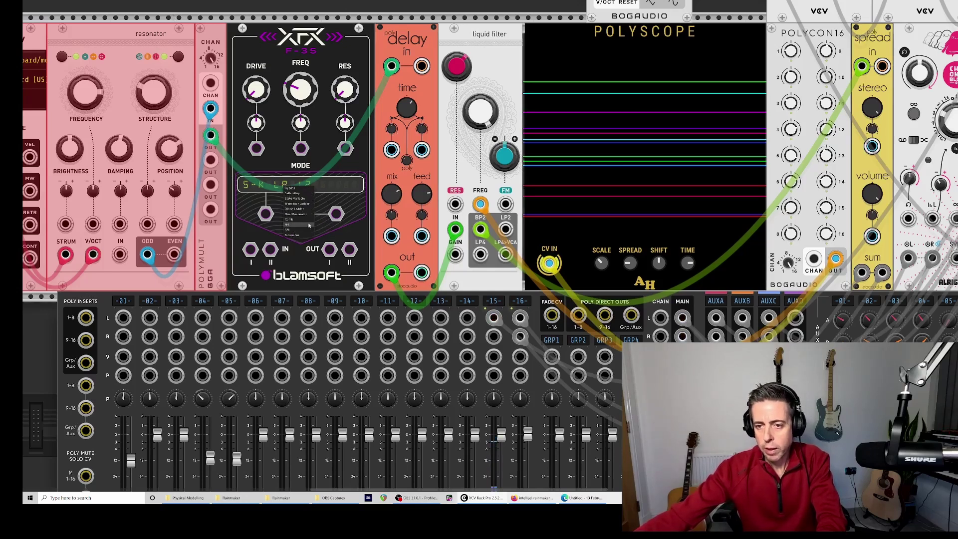
{"action": "mouse_move", "coordinate": [305, 220]}
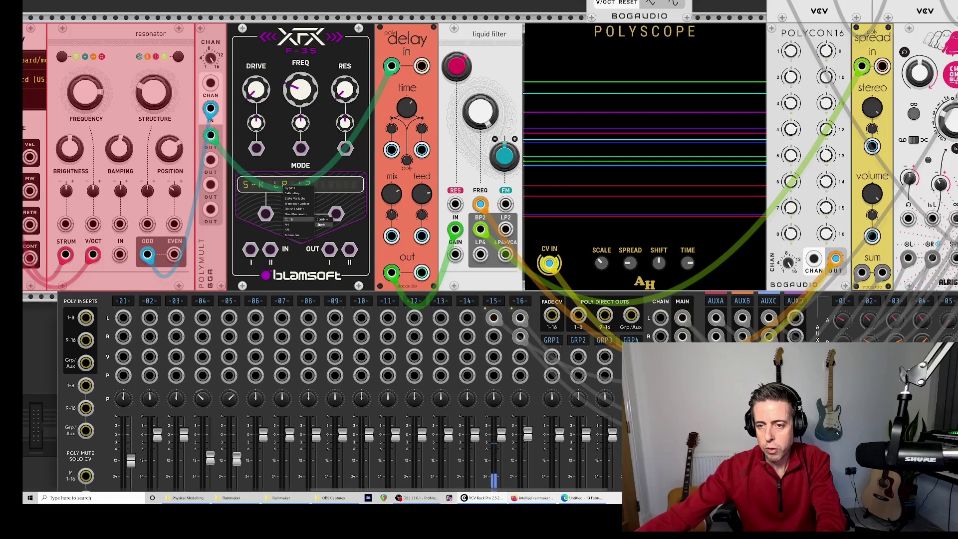
{"action": "left_click", "coordinate": [323, 225]}
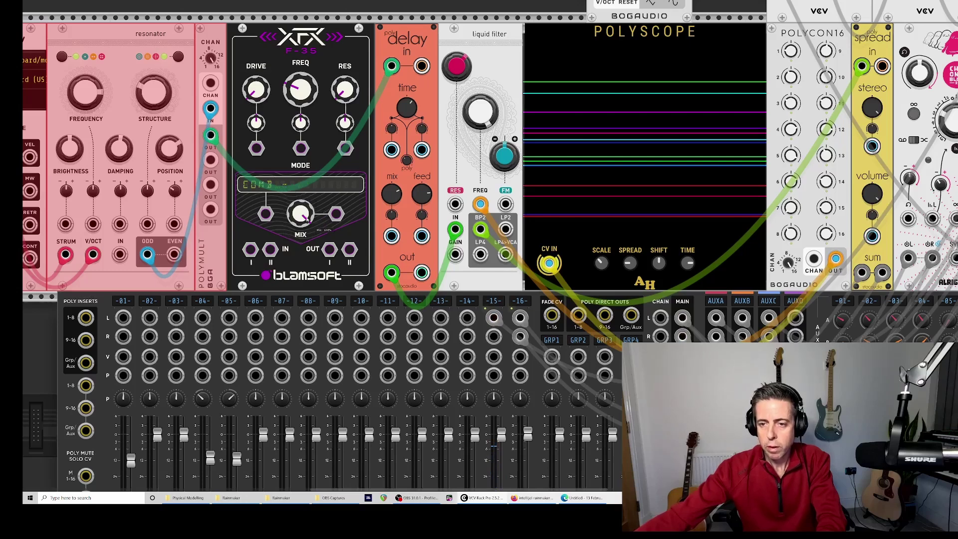
{"action": "left_click", "coordinate": [325, 57]}
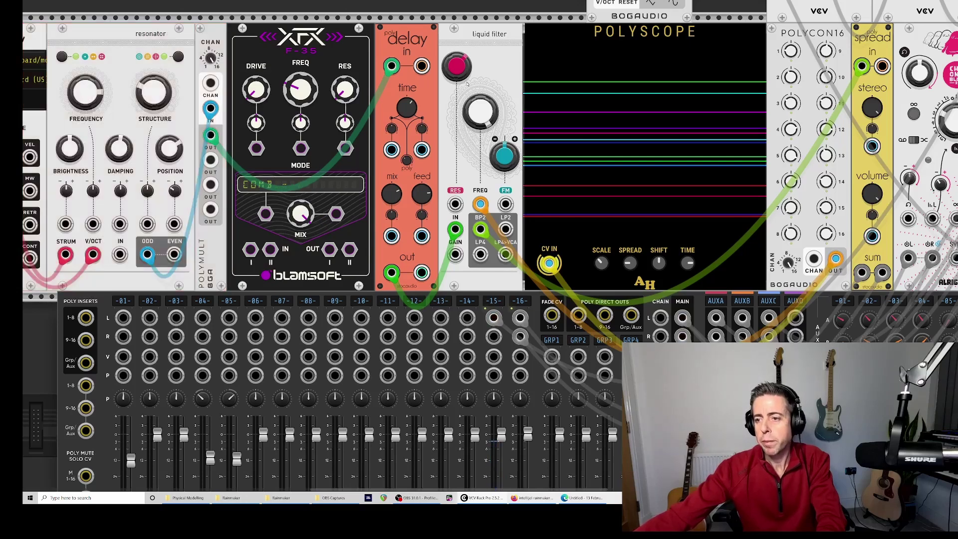
Place the F-35 after the Liquid Filter and route the filter's BP2 output through its channel I into the Poly Spread
{"action": "left_click_drag", "start_coordinate": [330, 48], "coordinate": [478, 48]}
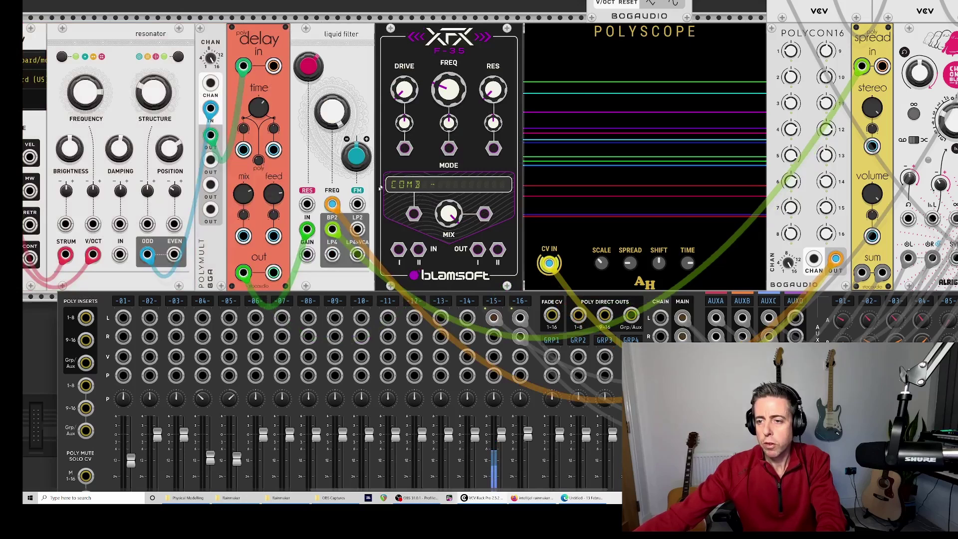
{"action": "left_click_drag", "start_coordinate": [332, 229], "coordinate": [477, 250]}
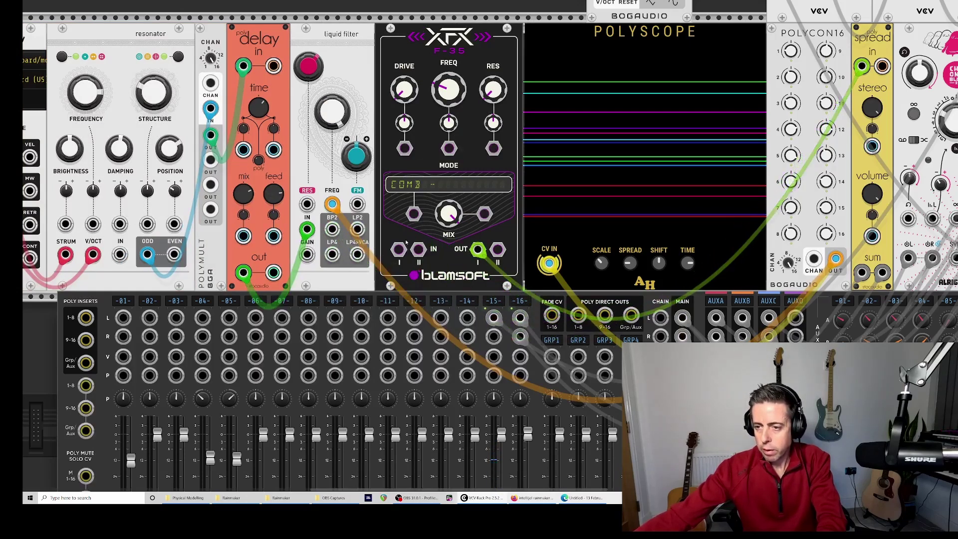
{"action": "left_click_drag", "start_coordinate": [399, 251], "coordinate": [332, 229]}
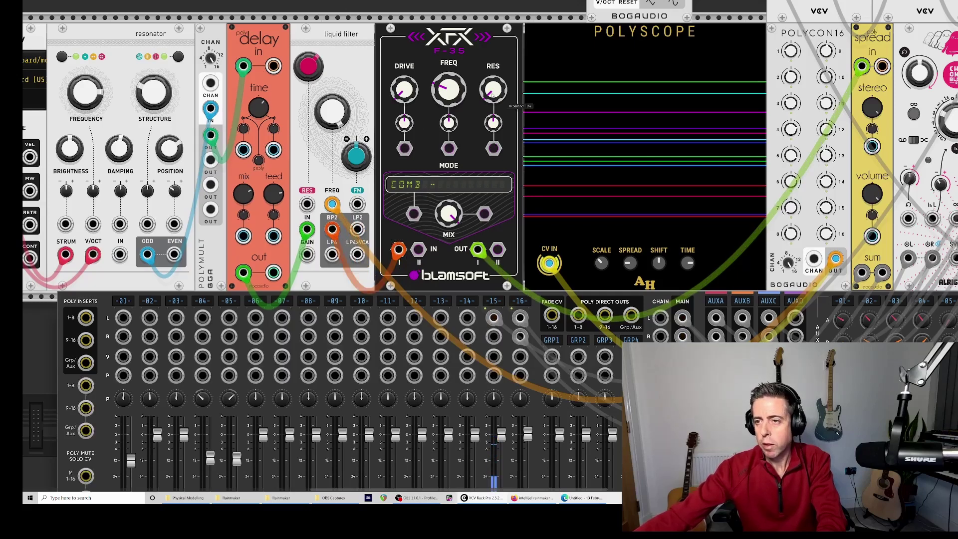
Raise the F-35's resonance and patch the Polycon16 output into its frequency CV input
{"action": "left_click_drag", "start_coordinate": [493, 89], "coordinate": [493, 65]}
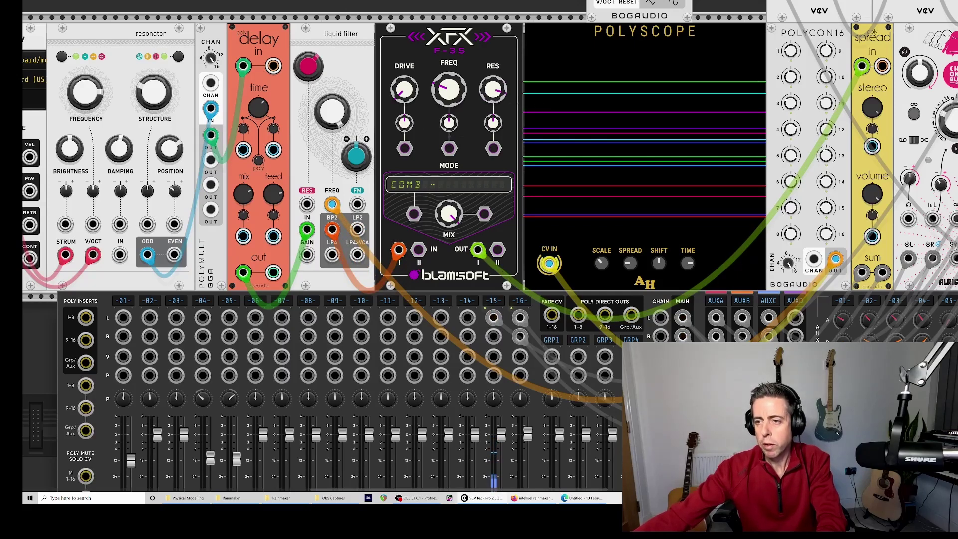
{"action": "left_click_drag", "start_coordinate": [447, 128], "coordinate": [834, 259]}
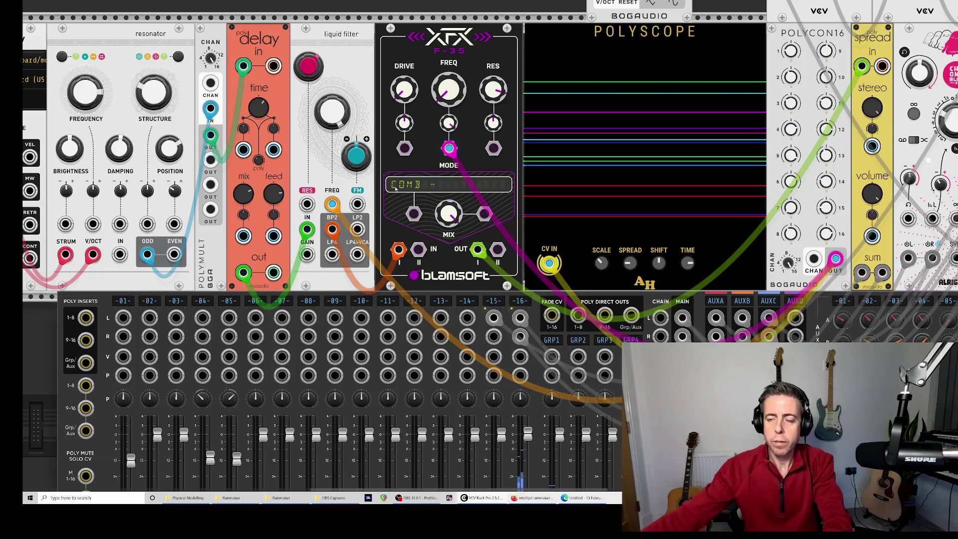
Switch the cable feeding the F-35 from the Liquid Filter's BP2 output to LP4 and adjust the filter's frequency
{"action": "left_click_drag", "start_coordinate": [332, 113], "coordinate": [332, 102]}
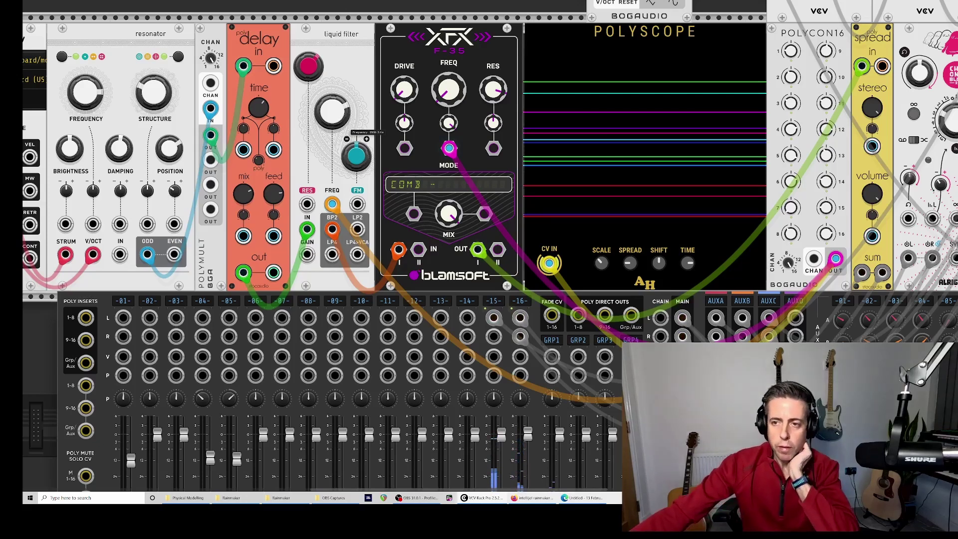
{"action": "right_click", "coordinate": [334, 235]}
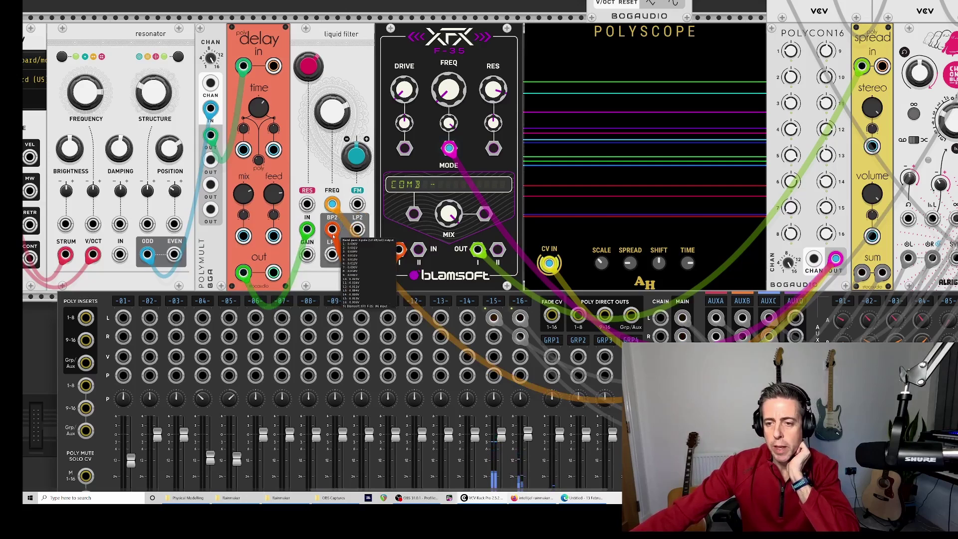
{"action": "left_click_drag", "start_coordinate": [333, 229], "coordinate": [332, 254]}
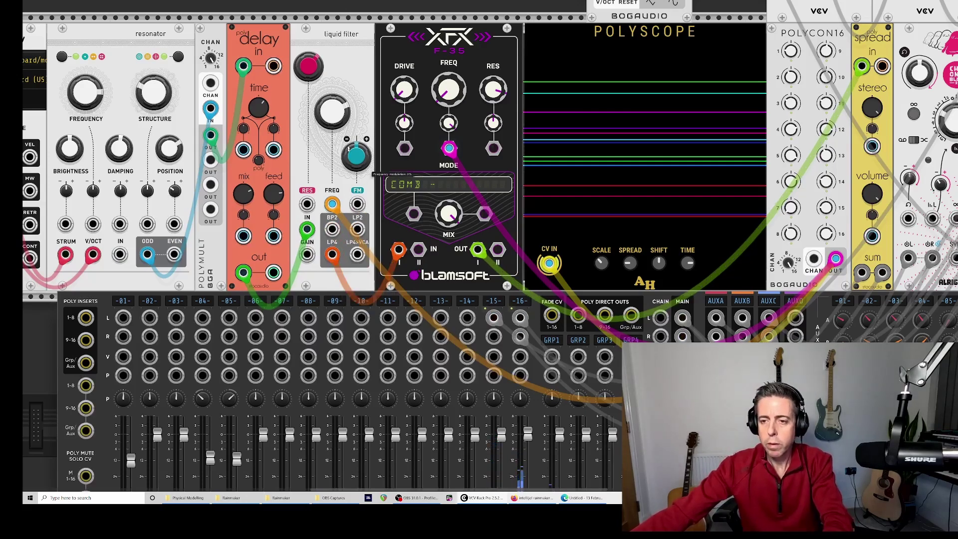
{"action": "mouse_move", "coordinate": [316, 74]}
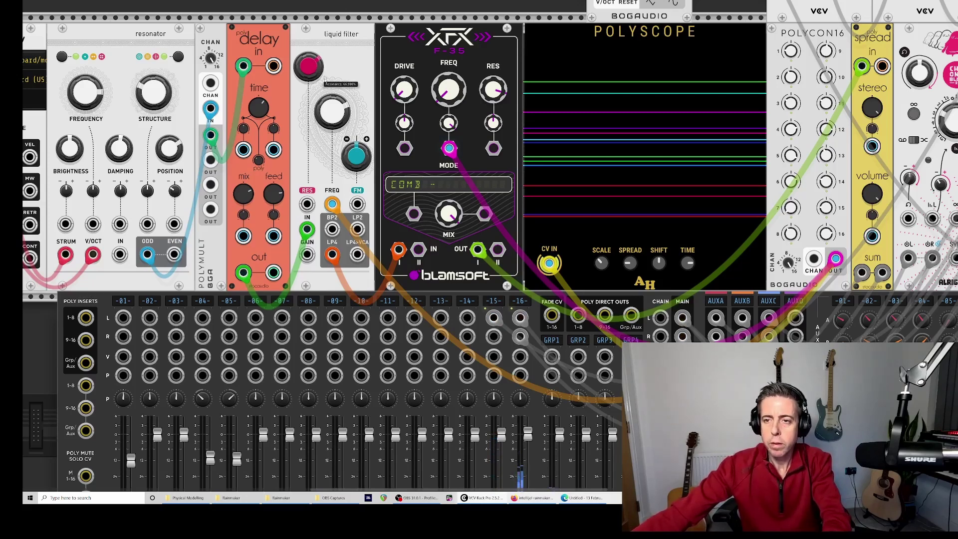
{"action": "left_click_drag", "start_coordinate": [338, 113], "coordinate": [343, 118]}
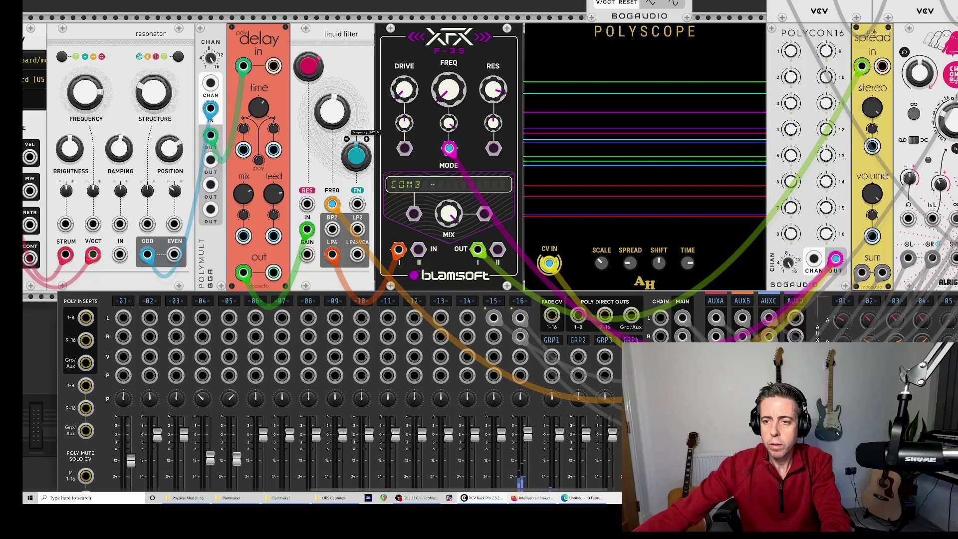
{"action": "mouse_move", "coordinate": [363, 159]}
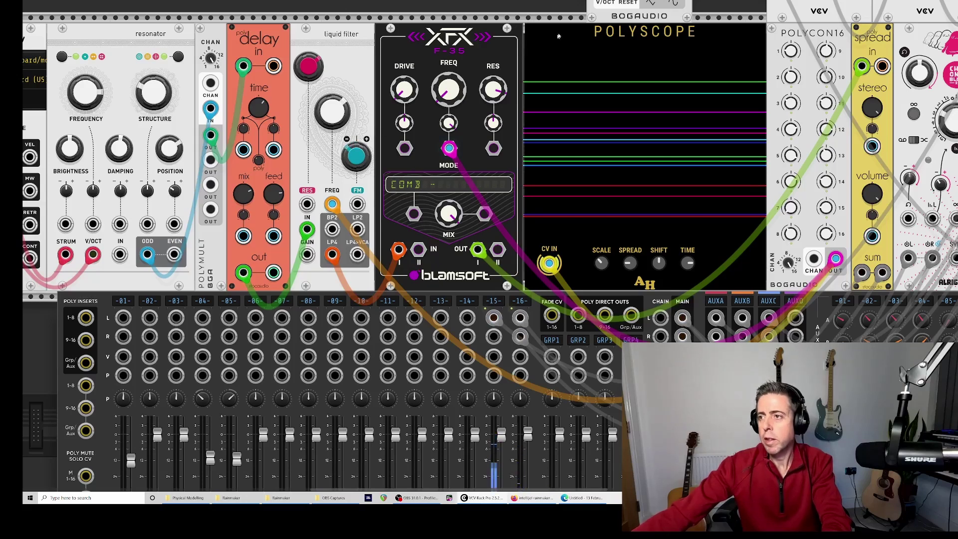
Patch the Polycon16 output into the Bogaudio LFO's V/OCT input and the LFO's sine output into the Polyscope's CV input
{"action": "left_click_drag", "start_coordinate": [594, 12], "coordinate": [584, 12]}
{"action": "scroll", "coordinate": [584, 12], "scroll_direction": "up", "scroll_amount": 4}
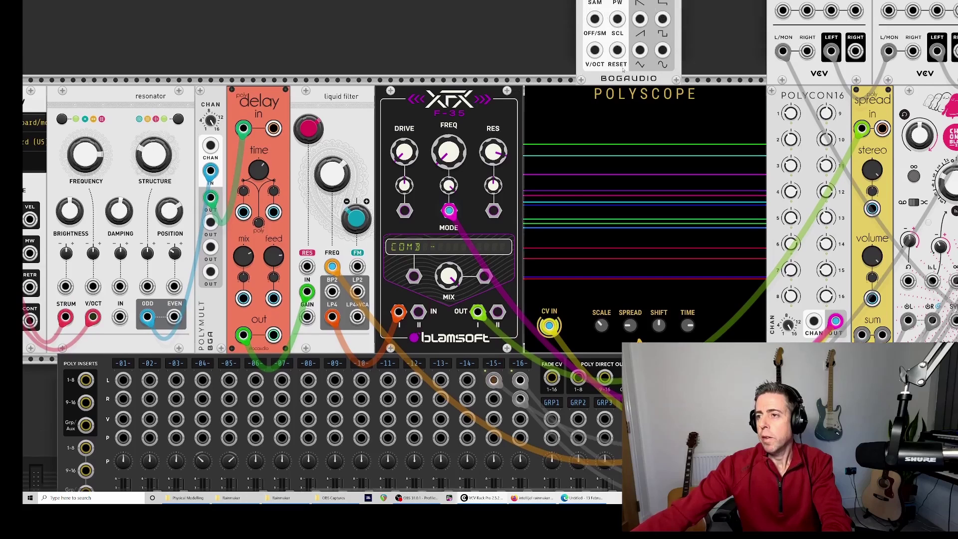
{"action": "scroll", "coordinate": [611, 19], "scroll_direction": "up", "scroll_amount": 3}
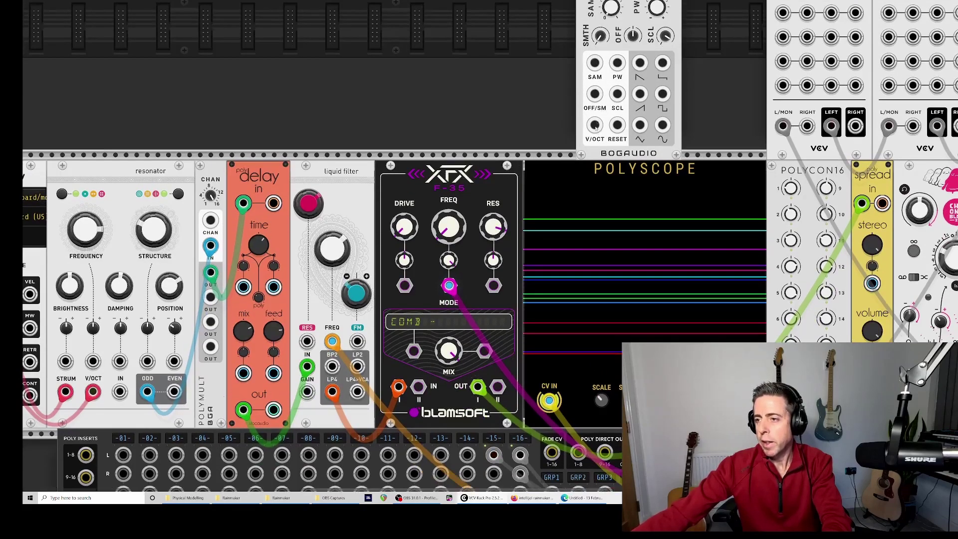
{"action": "left_click_drag", "start_coordinate": [595, 127], "coordinate": [685, 351]}
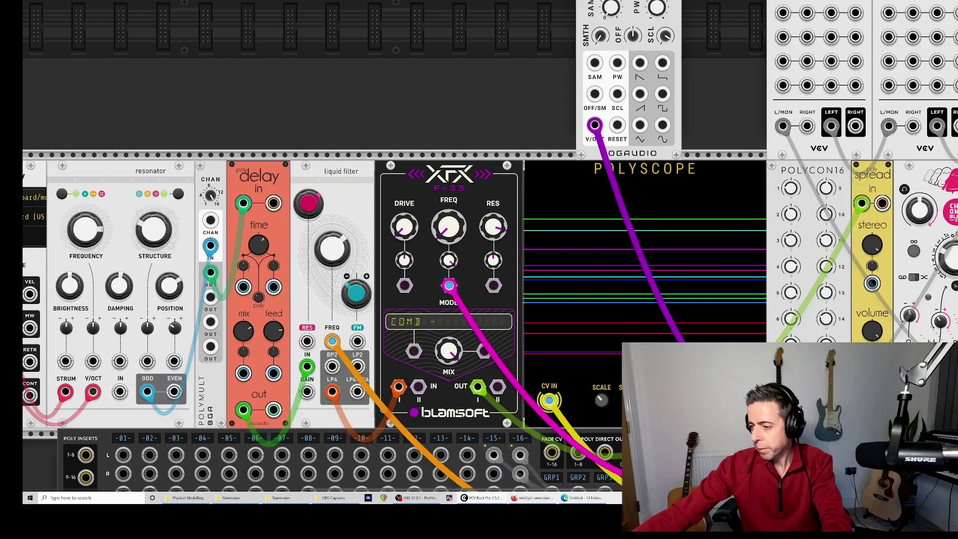
{"action": "scroll", "coordinate": [504, 84], "scroll_direction": "up", "scroll_amount": 3}
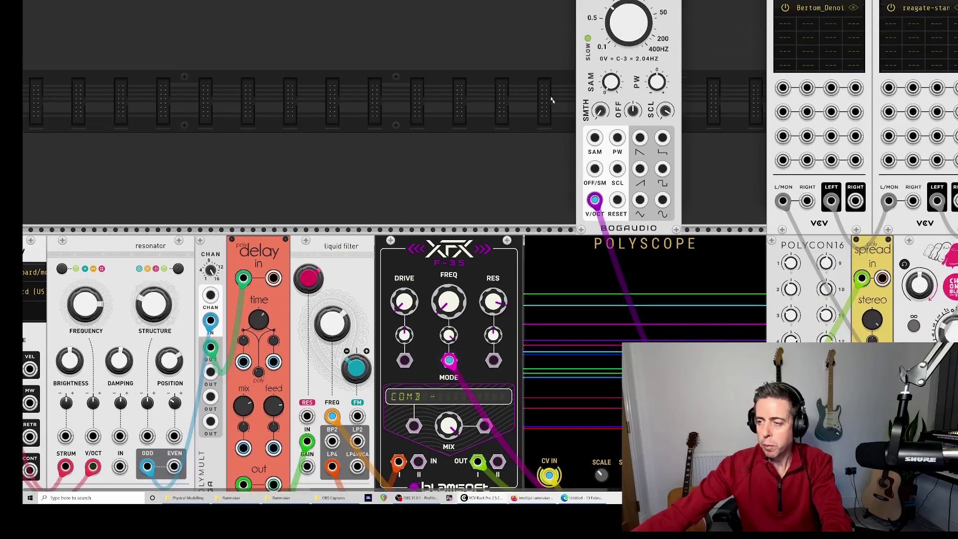
{"action": "left_click_drag", "start_coordinate": [549, 475], "coordinate": [663, 201]}
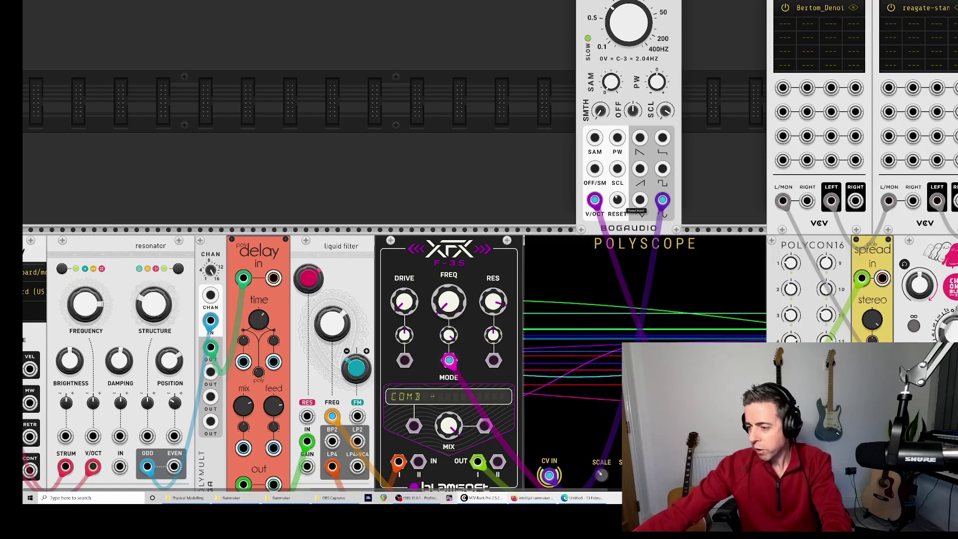
Insert a VCV VCA at a reduced level between the Polycon16 output and the LFO's V/OCT input
{"action": "right_click", "coordinate": [554, 112]}
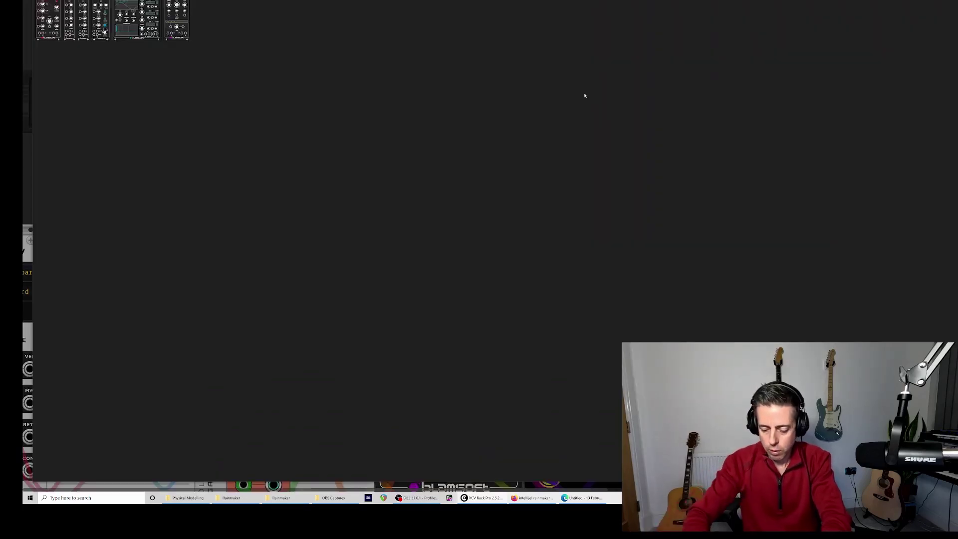
{"action": "type", "text": "vca"}
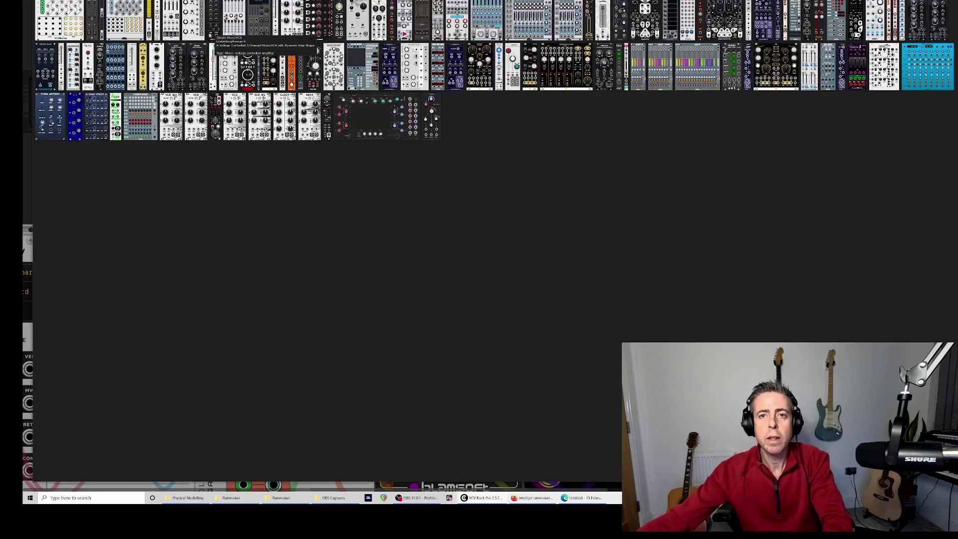
{"action": "left_click", "coordinate": [149, 15]}
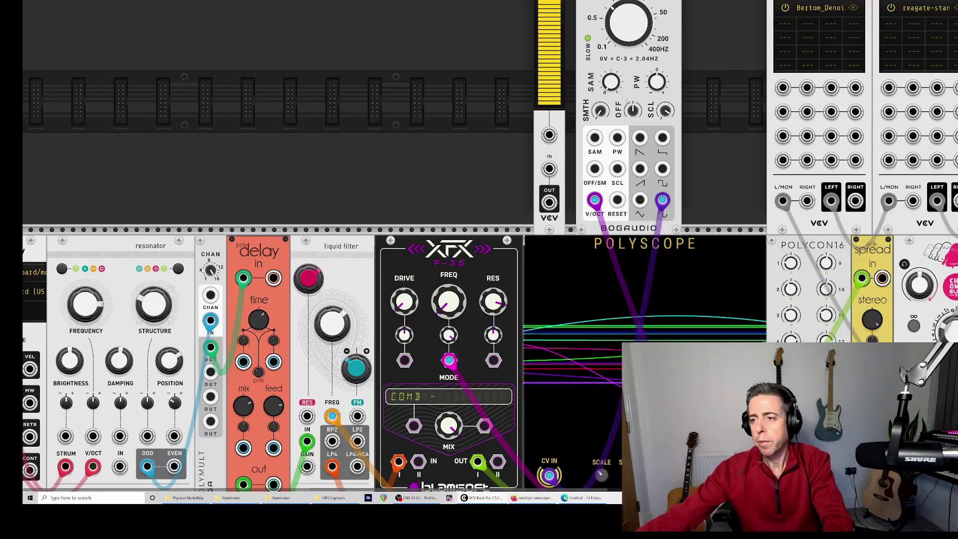
{"action": "left_click_drag", "start_coordinate": [554, 18], "coordinate": [554, 78]}
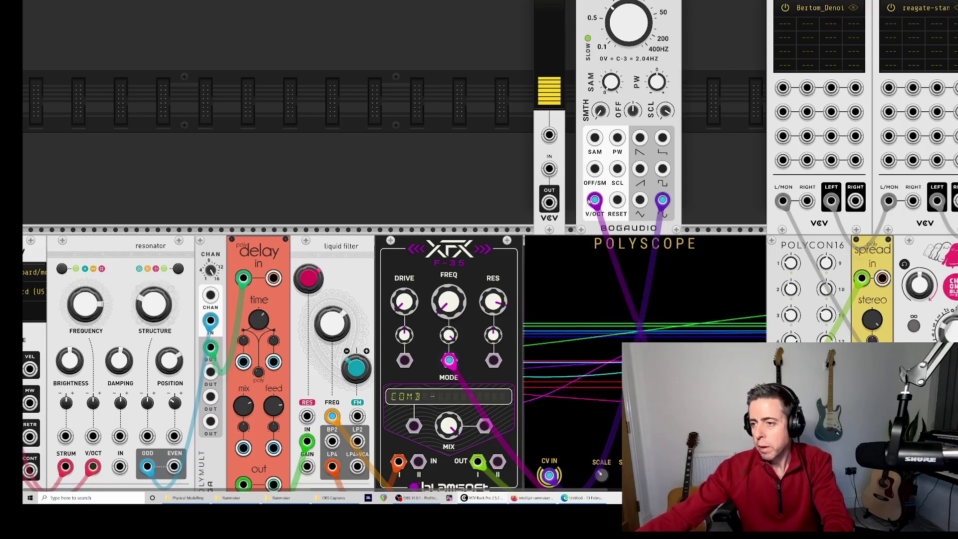
{"action": "left_click_drag", "start_coordinate": [590, 199], "coordinate": [549, 168]}
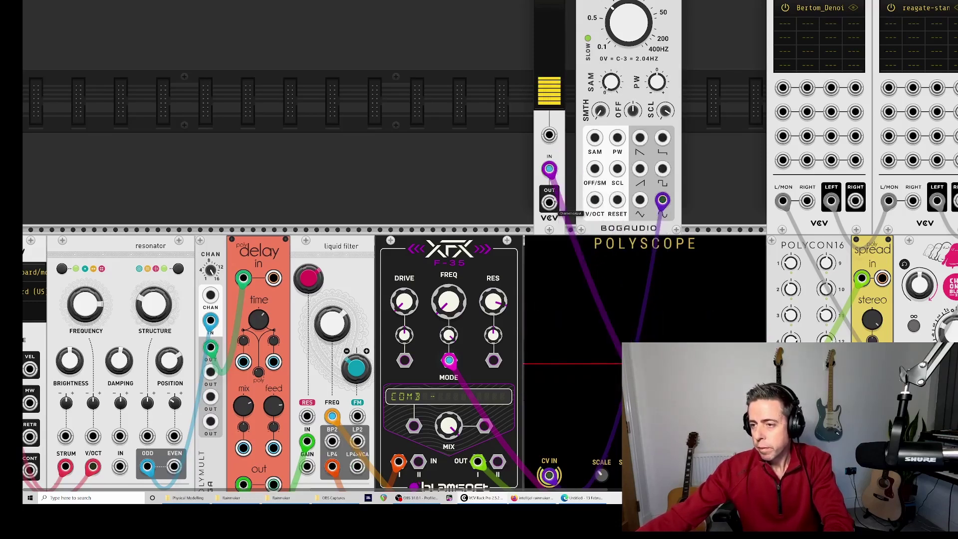
{"action": "left_click_drag", "start_coordinate": [550, 202], "coordinate": [597, 205]}
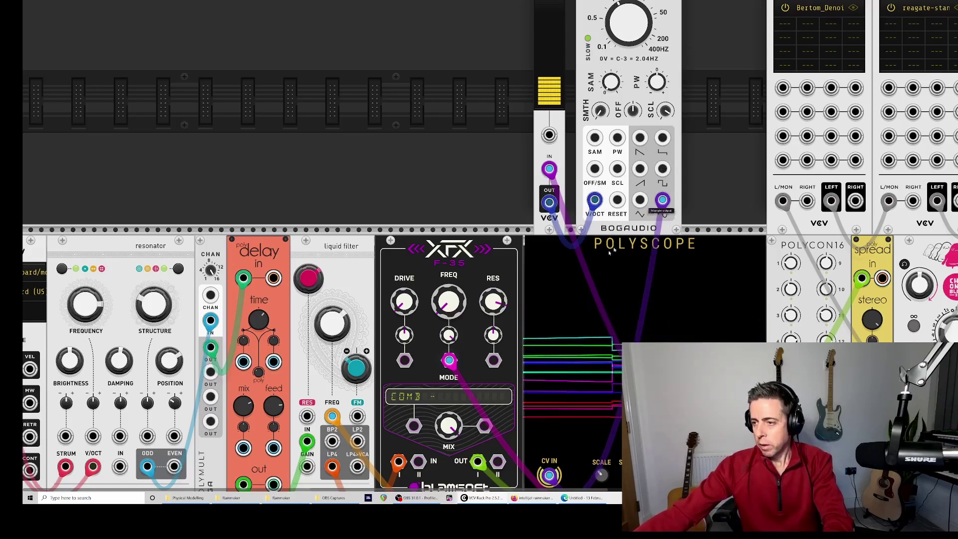
Patch the LFO's sine output into the Liquid Filter's FM input and disconnect the Polyscope's CV input
{"action": "scroll", "coordinate": [609, 253], "scroll_direction": "down", "scroll_amount": 2}
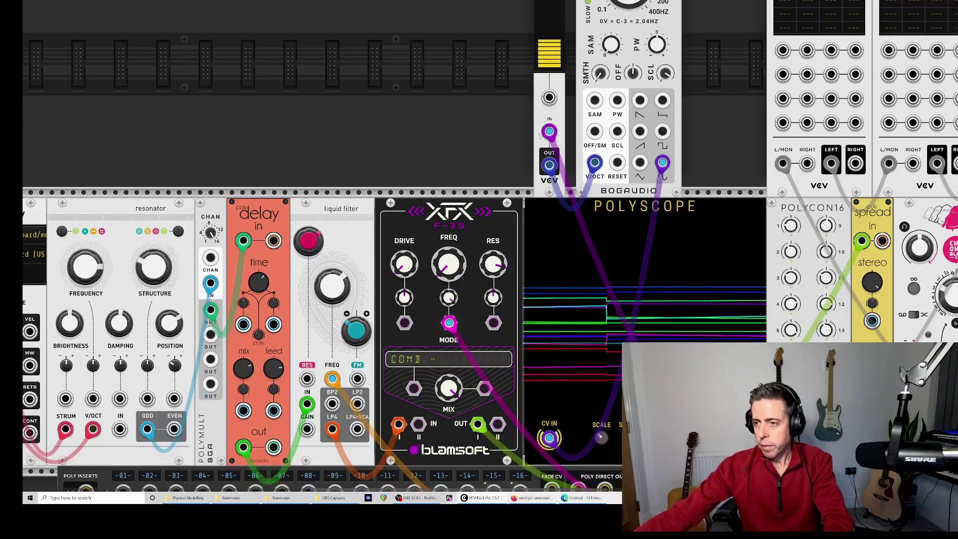
{"action": "left_click_drag", "start_coordinate": [663, 162], "coordinate": [358, 380]}
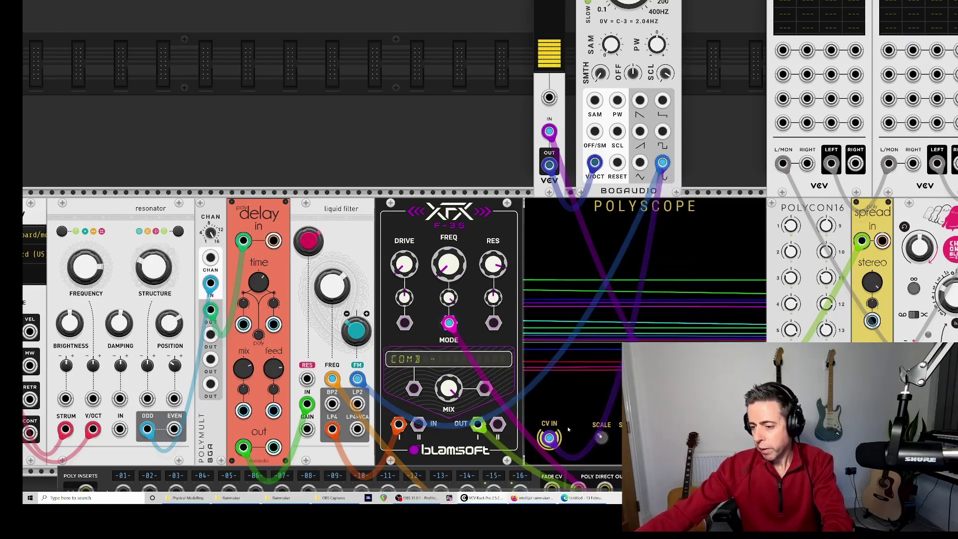
{"action": "left_click_drag", "start_coordinate": [549, 438], "coordinate": [566, 423]}
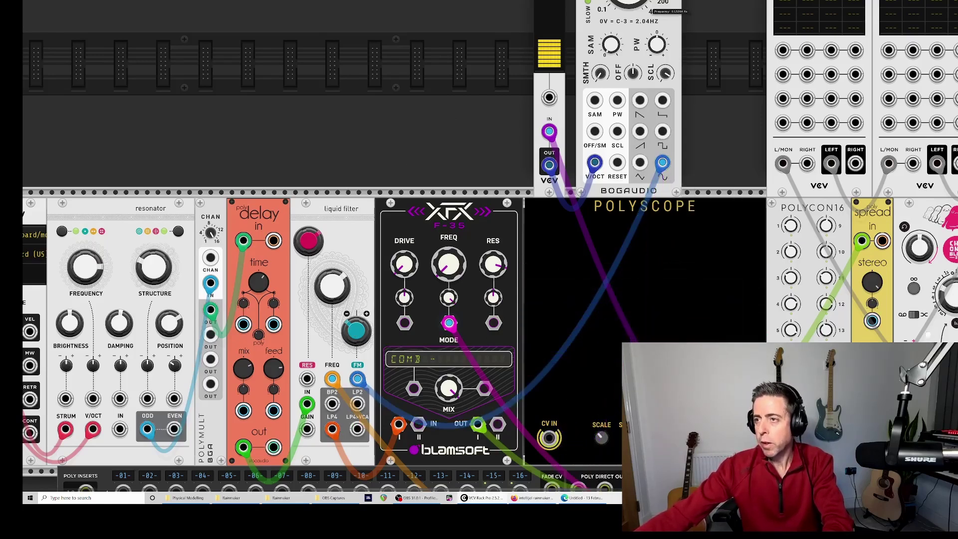
Patch the Bogaudio LFO's stepped output into the Polyscope's CV input and adjust the LFO's frequency
{"action": "scroll", "coordinate": [629, 9], "scroll_direction": "up", "scroll_amount": 1}
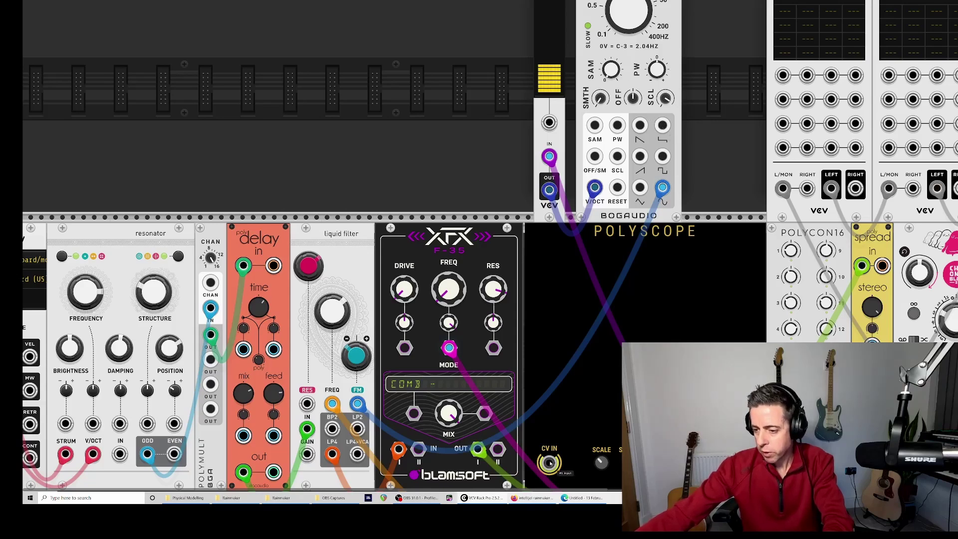
{"action": "left_click_drag", "start_coordinate": [549, 463], "coordinate": [662, 125]}
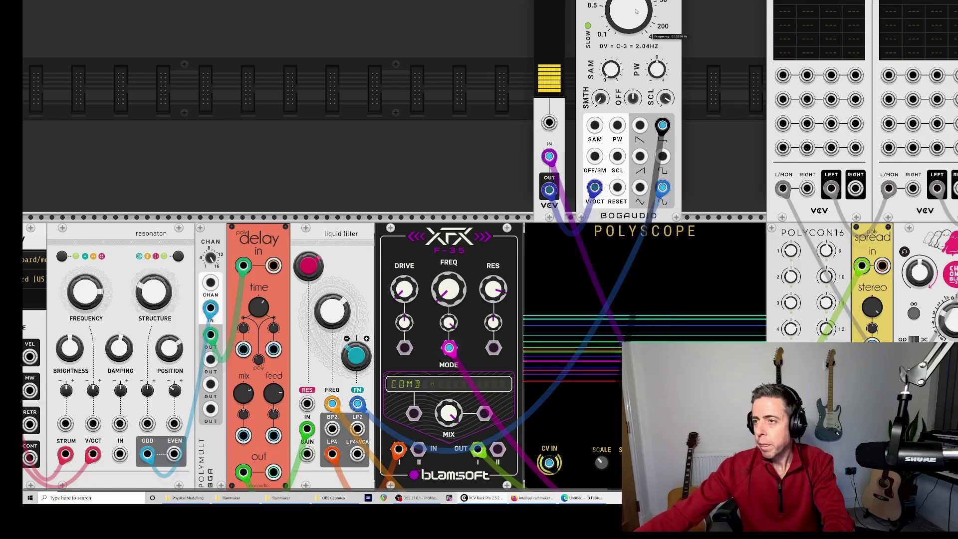
{"action": "mouse_move", "coordinate": [636, 11]}
{"action": "left_mouse_down"}
{"action": "mouse_move", "coordinate": [637, 2]}
{"action": "mouse_move", "coordinate": [637, 20]}
{"action": "left_mouse_up"}
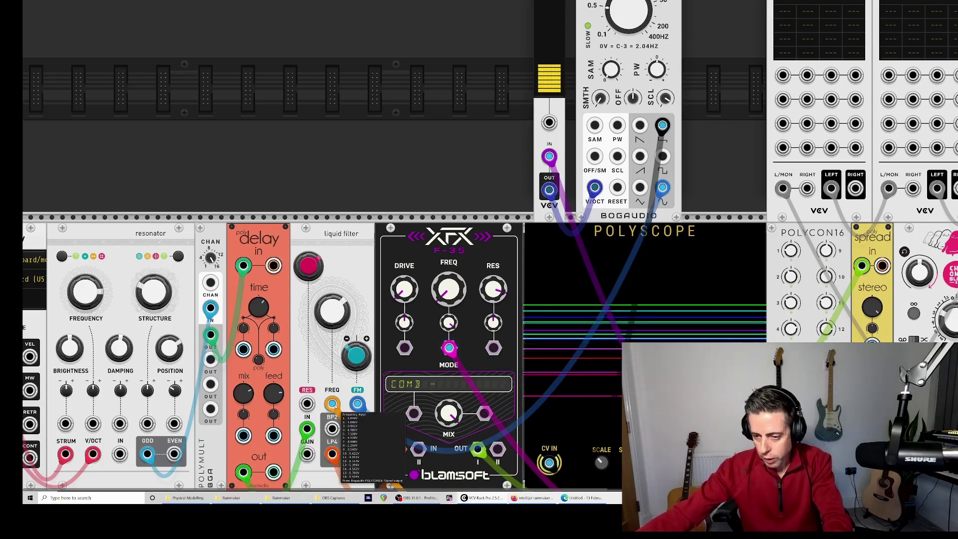
Replace the Polycon16 cables at the Liquid Filter's FREQ input and the F-35's frequency CV input with cables from the LFO's stepped output
{"action": "left_click_drag", "start_coordinate": [333, 403], "coordinate": [662, 125]}
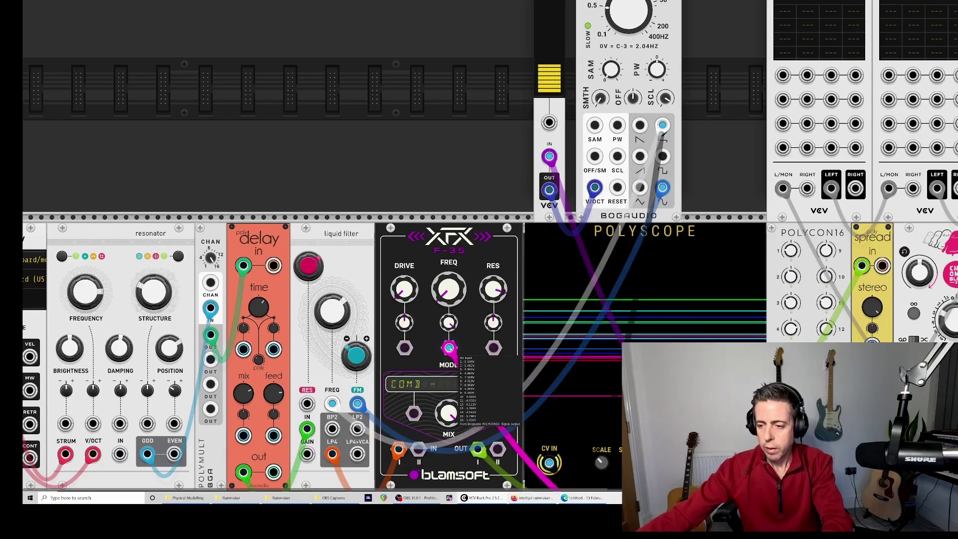
{"action": "mouse_move", "coordinate": [809, 461]}
{"action": "left_mouse_down"}
{"action": "mouse_move", "coordinate": [725, 110]}
{"action": "mouse_move", "coordinate": [687, 126]}
{"action": "mouse_move", "coordinate": [684, 137]}
{"action": "mouse_move", "coordinate": [779, 450]}
{"action": "mouse_move", "coordinate": [808, 462]}
{"action": "left_mouse_up"}
{"action": "left_click_drag", "start_coordinate": [649, 399], "coordinate": [658, 124]}
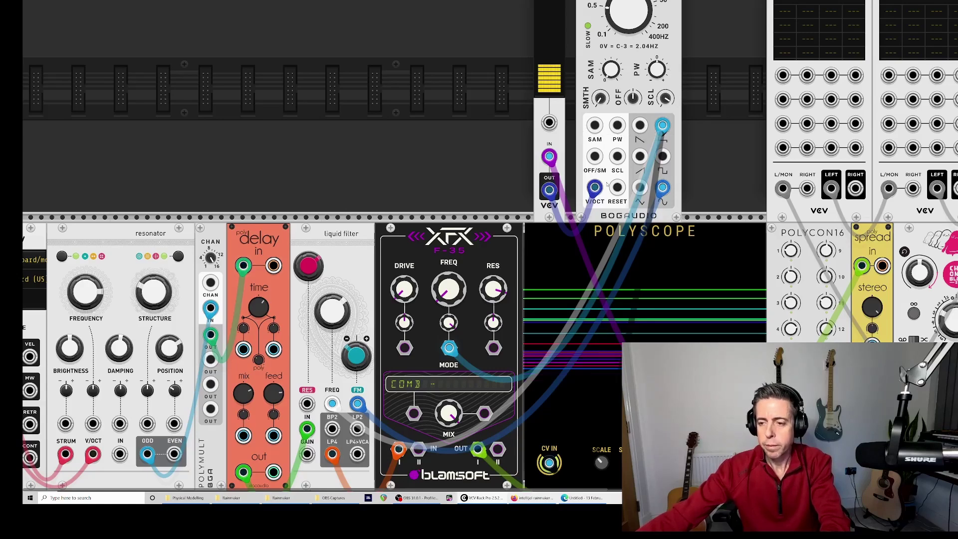
{"action": "scroll", "coordinate": [558, 144], "scroll_direction": "down", "scroll_amount": 3}
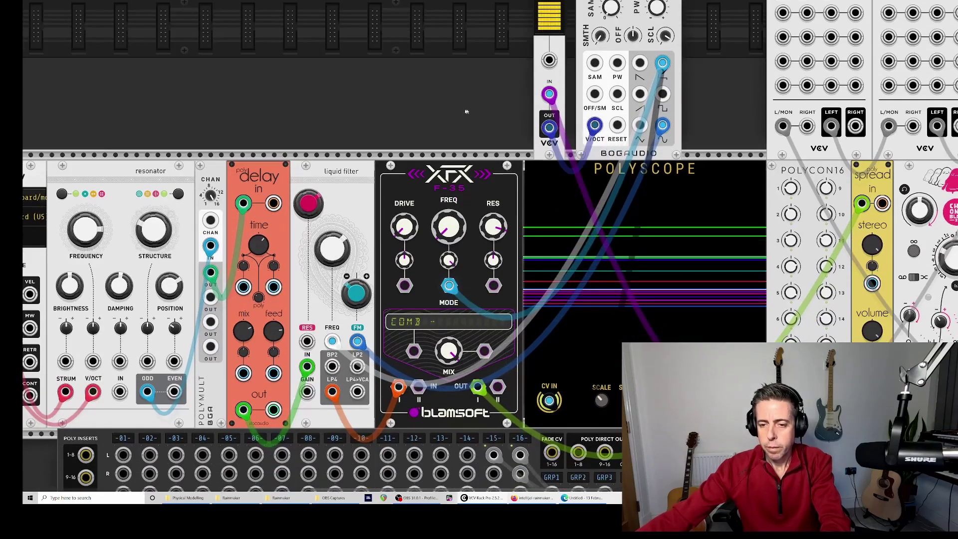